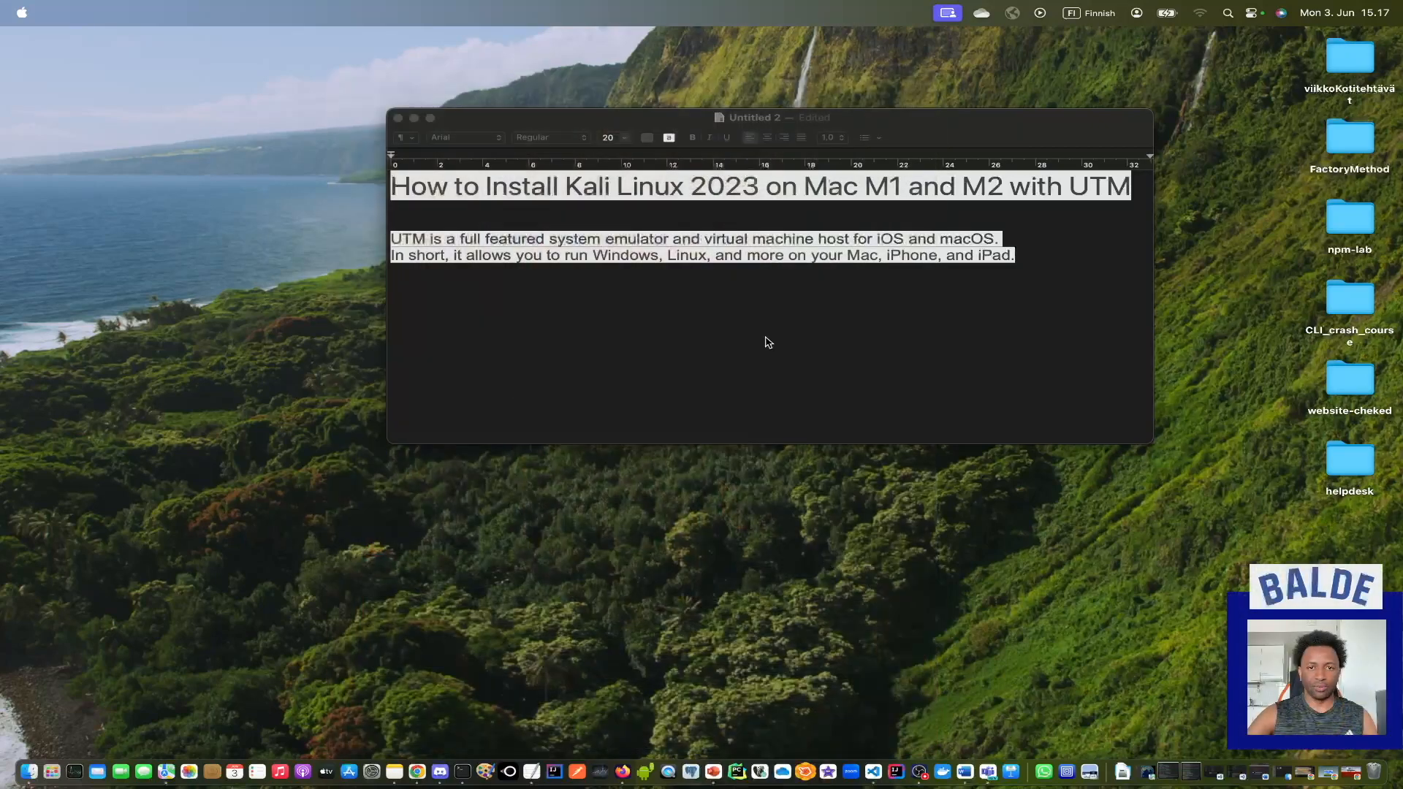
Minimize the text document and switch to Chrome with the UTM website at mac.getutm.app.
left_click(949, 323)
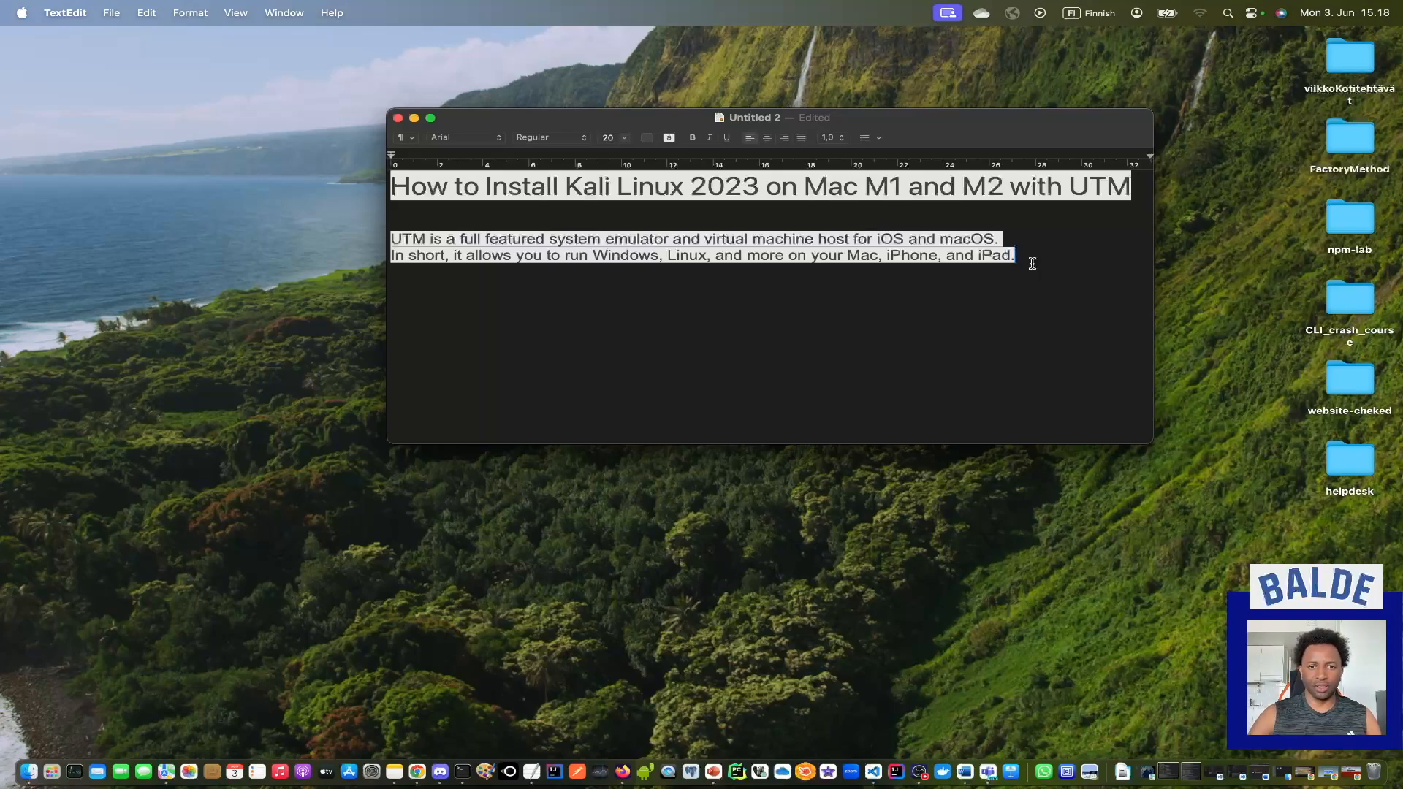
key("super+m")
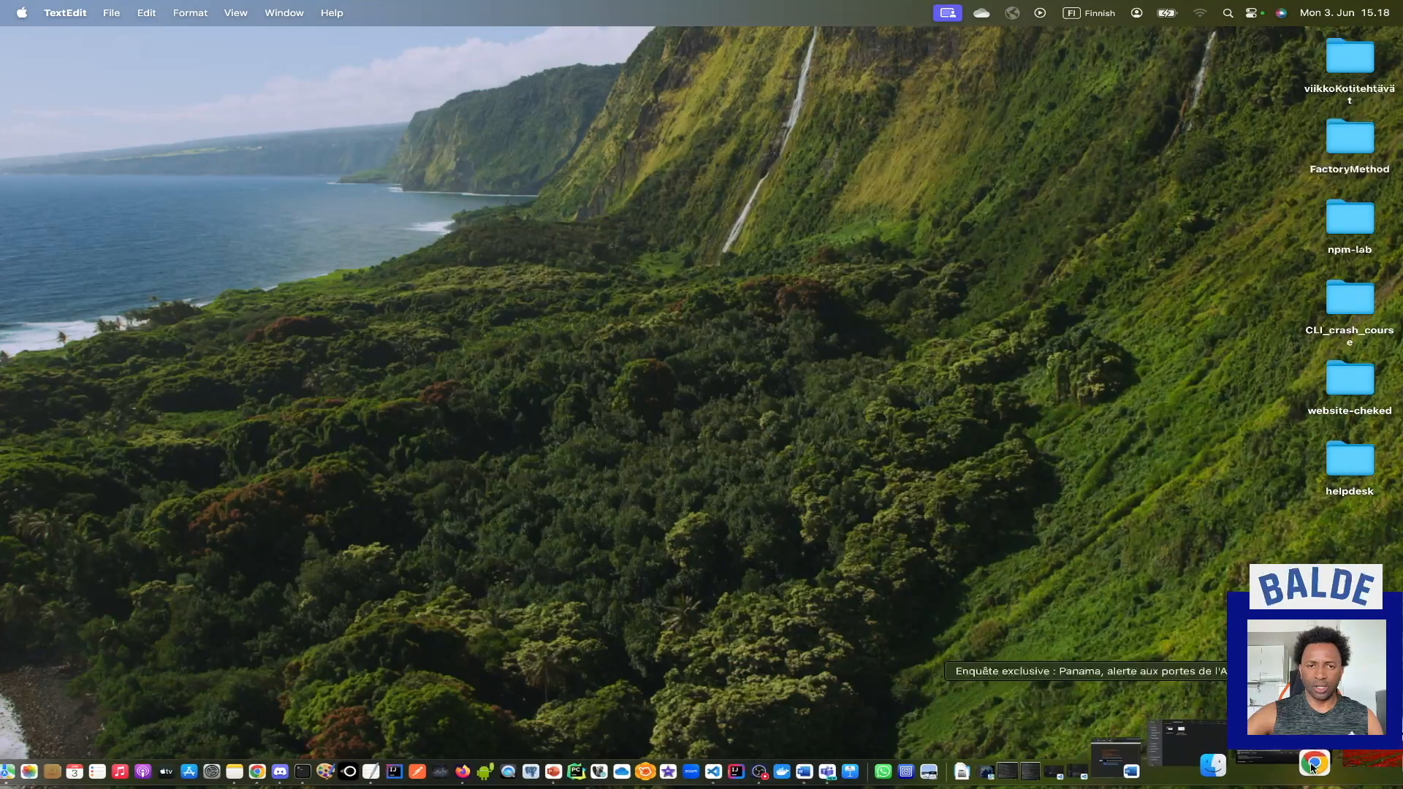
left_click(1315, 765)
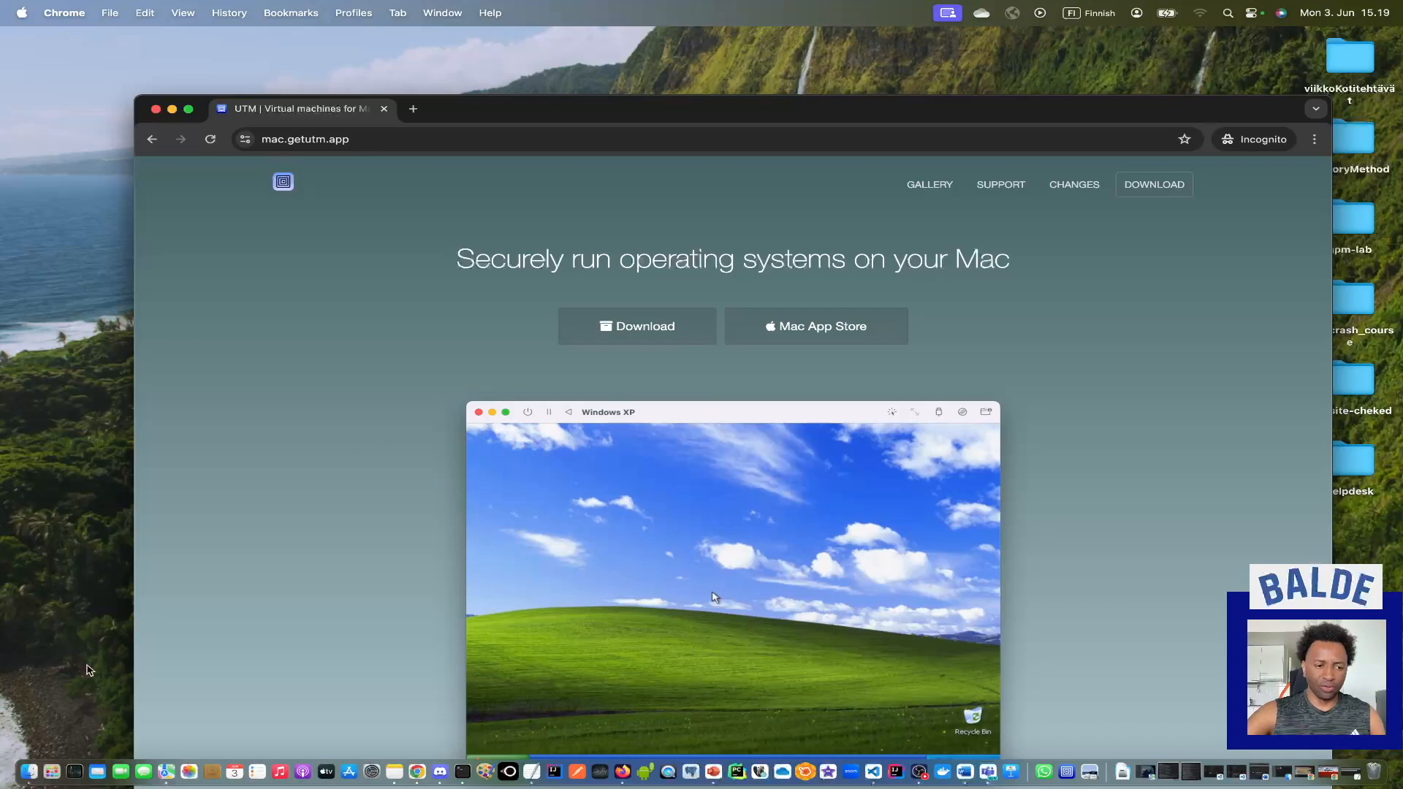
Minimize the browser window with the UTM website and launch the installed UTM app.
left_click(54, 756)
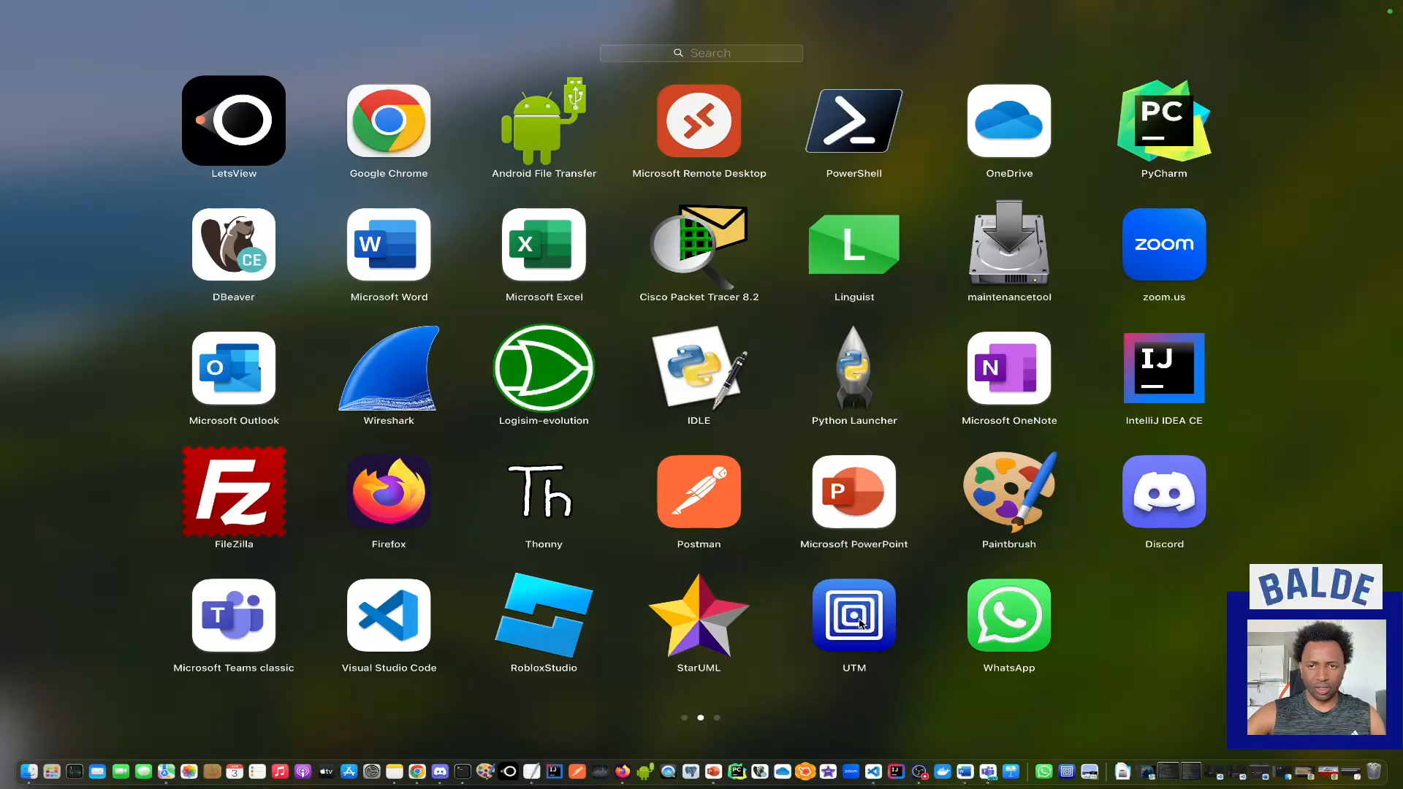
left_click(921, 683)
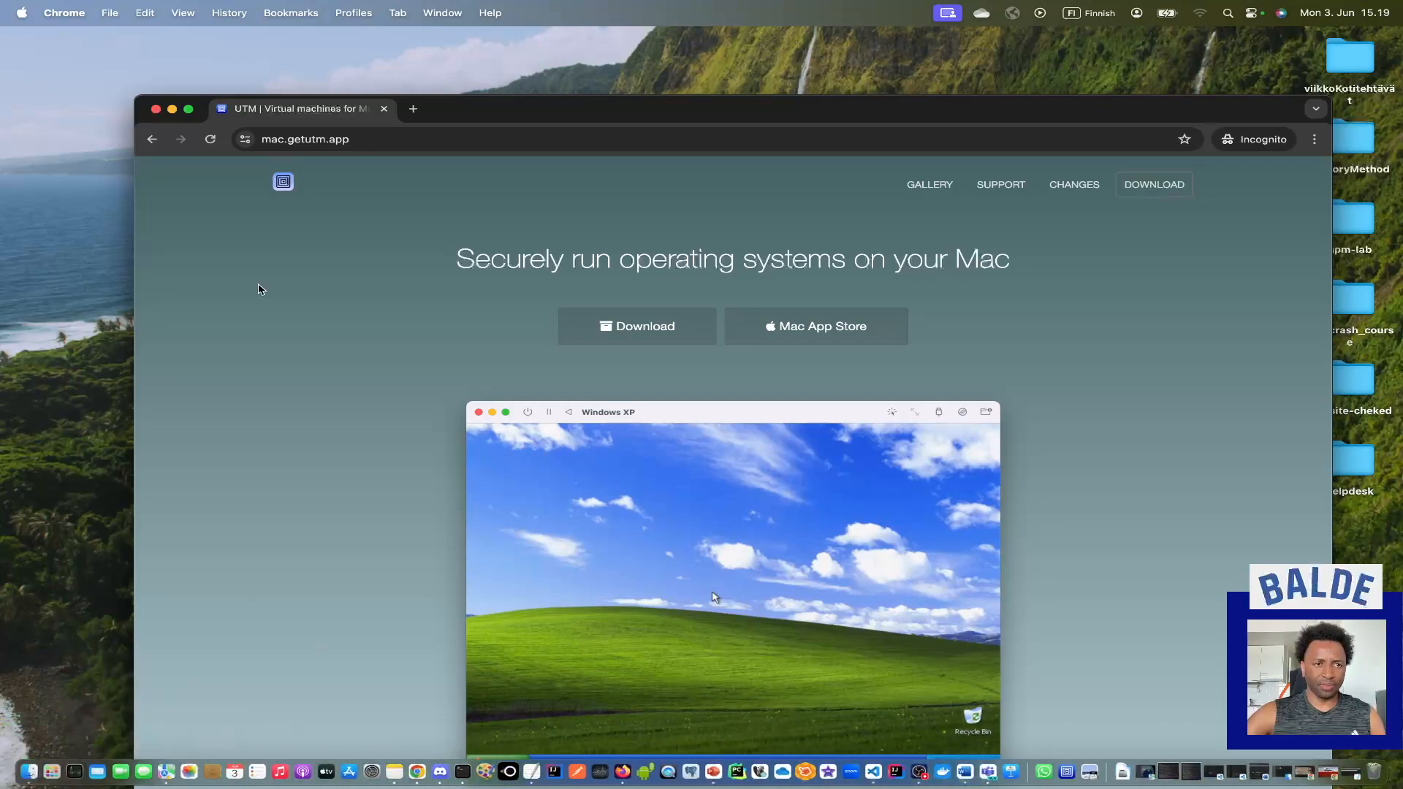
left_click(172, 109)
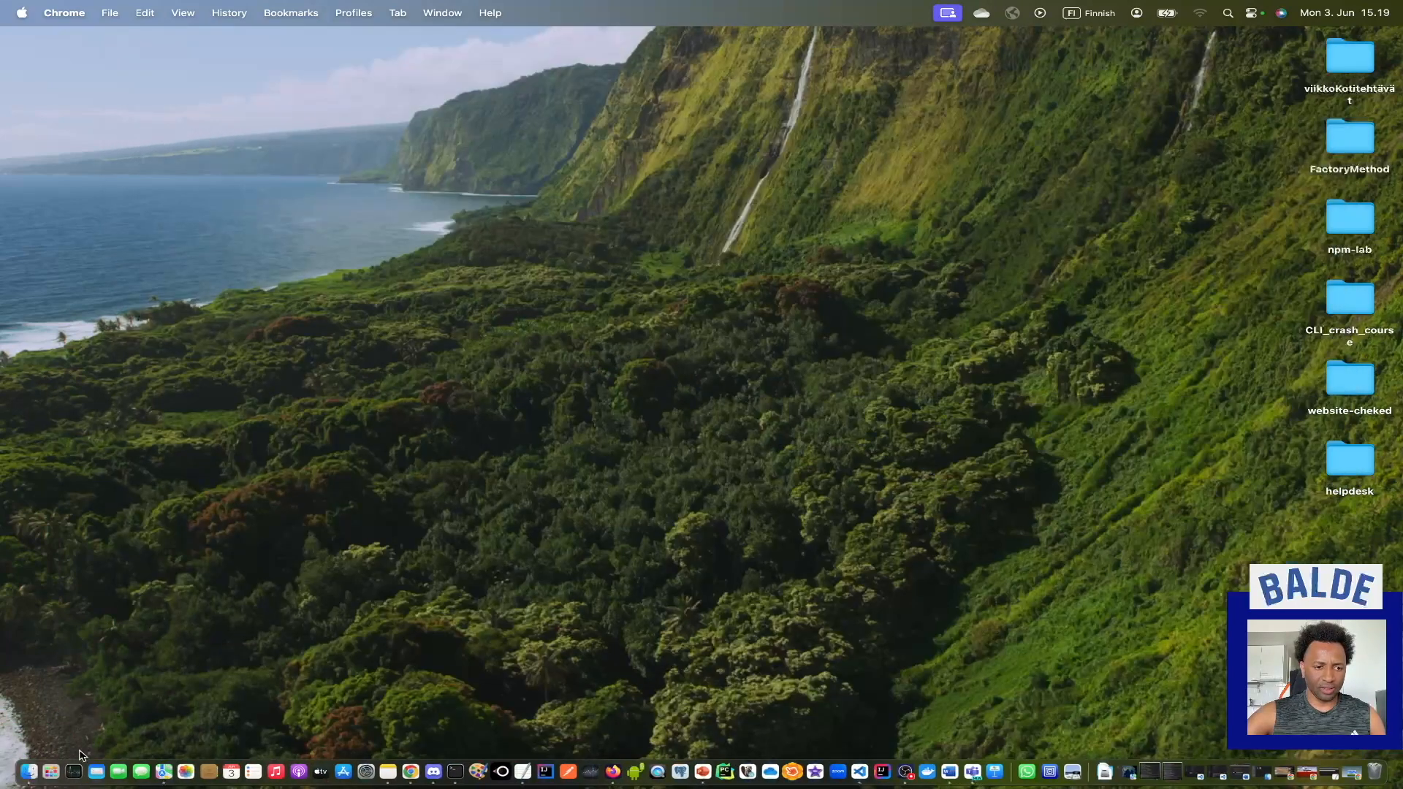
left_click(38, 760)
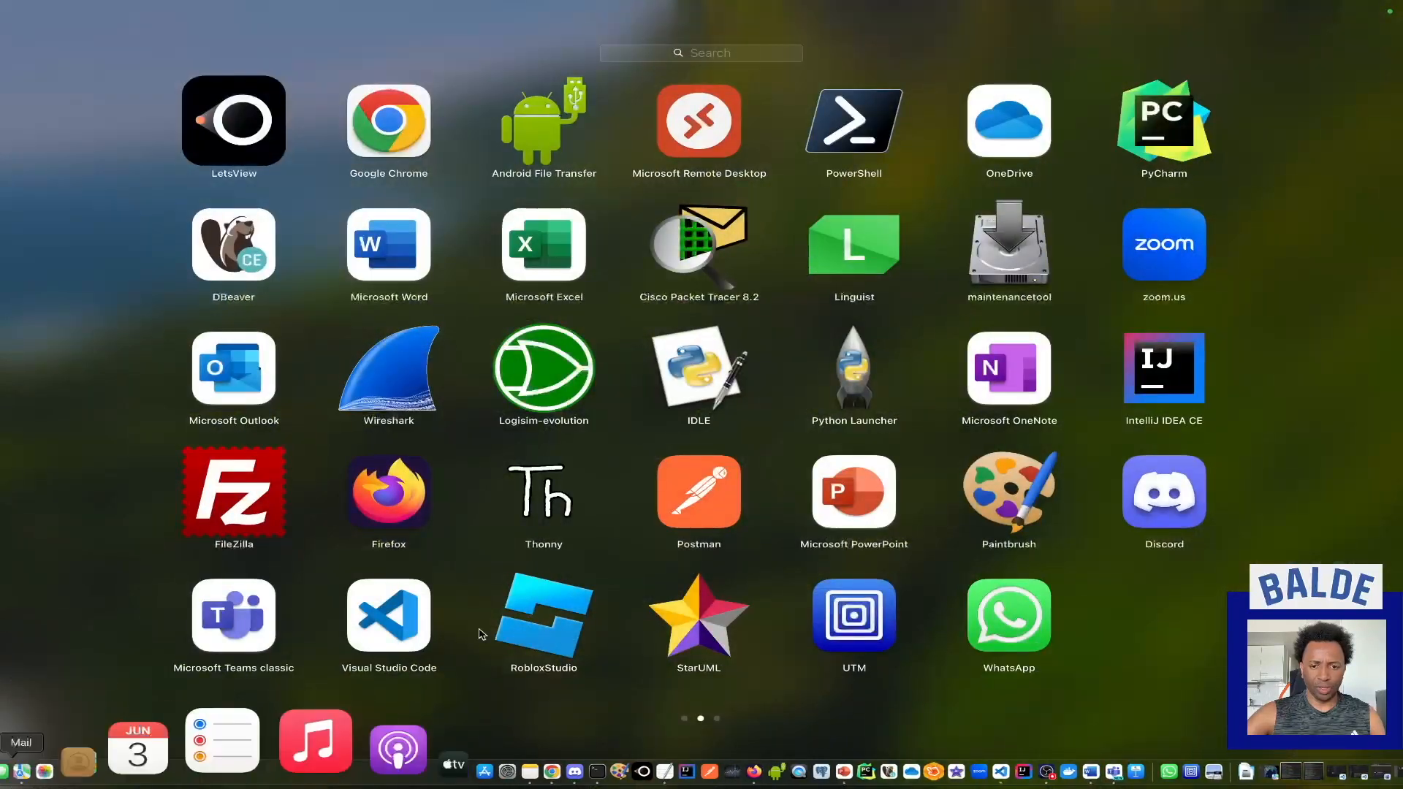
left_click(863, 618)
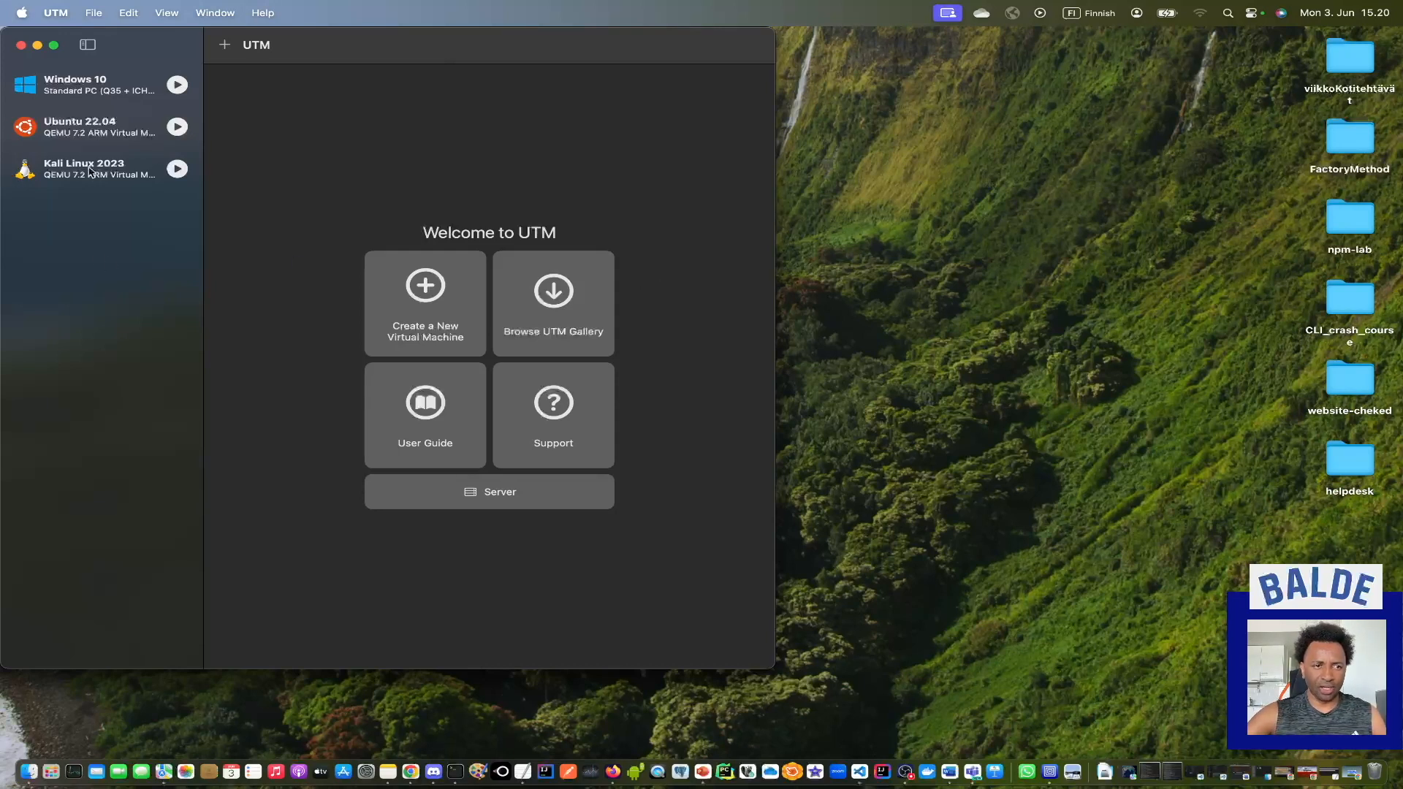
Open the UTM gallery page from the UTM welcome screen and briefly compare it with the UTM homepage in the incognito window.
left_click(564, 313)
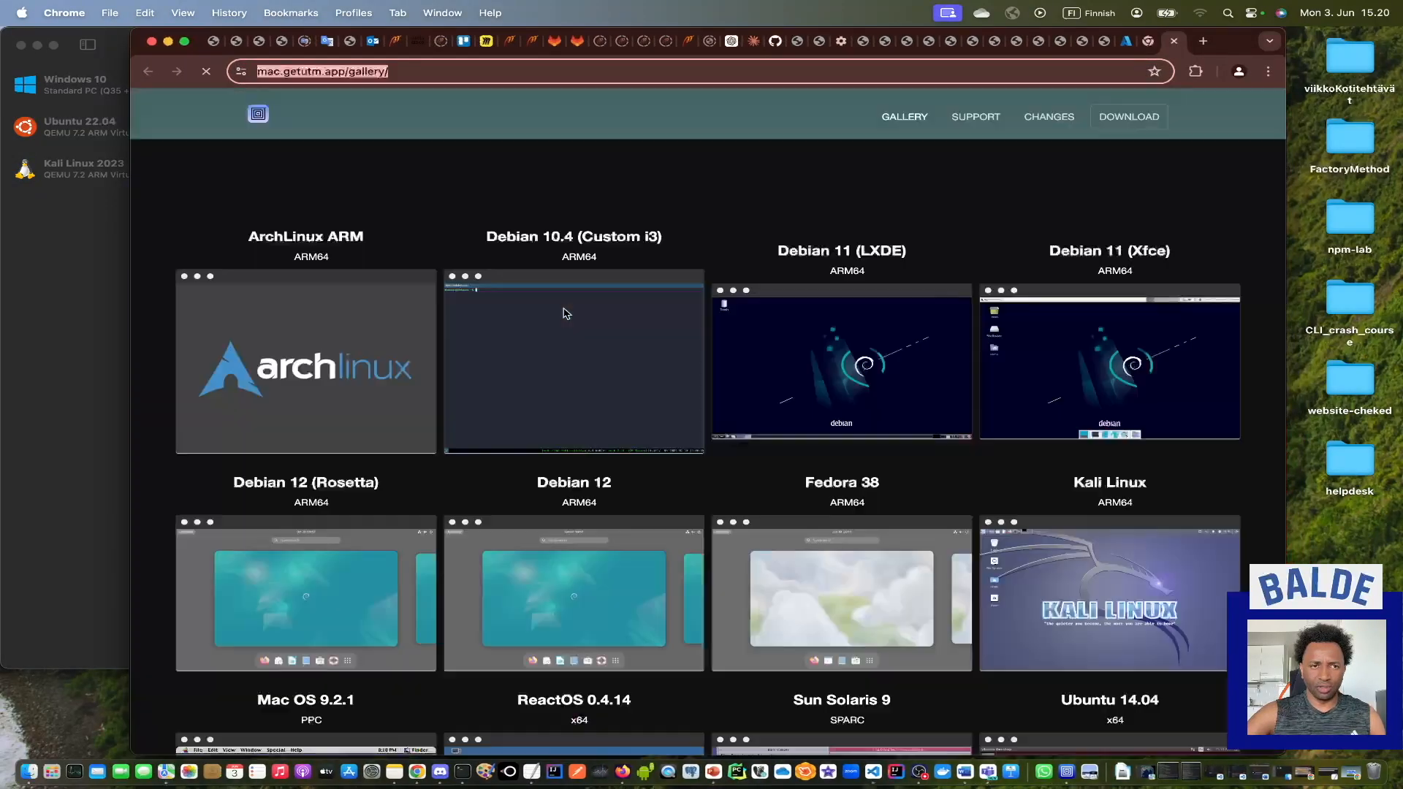
left_click(417, 72)
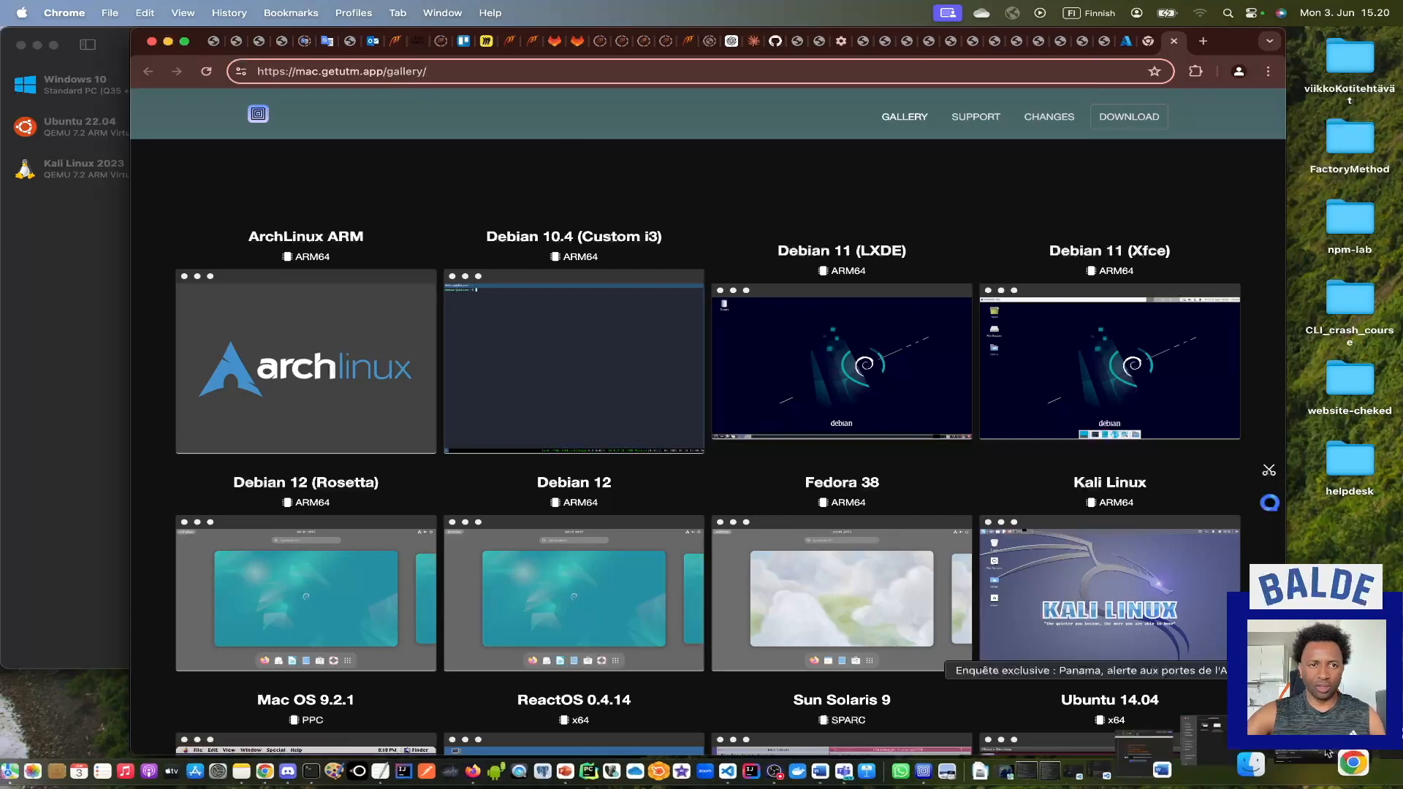
left_click(1349, 771)
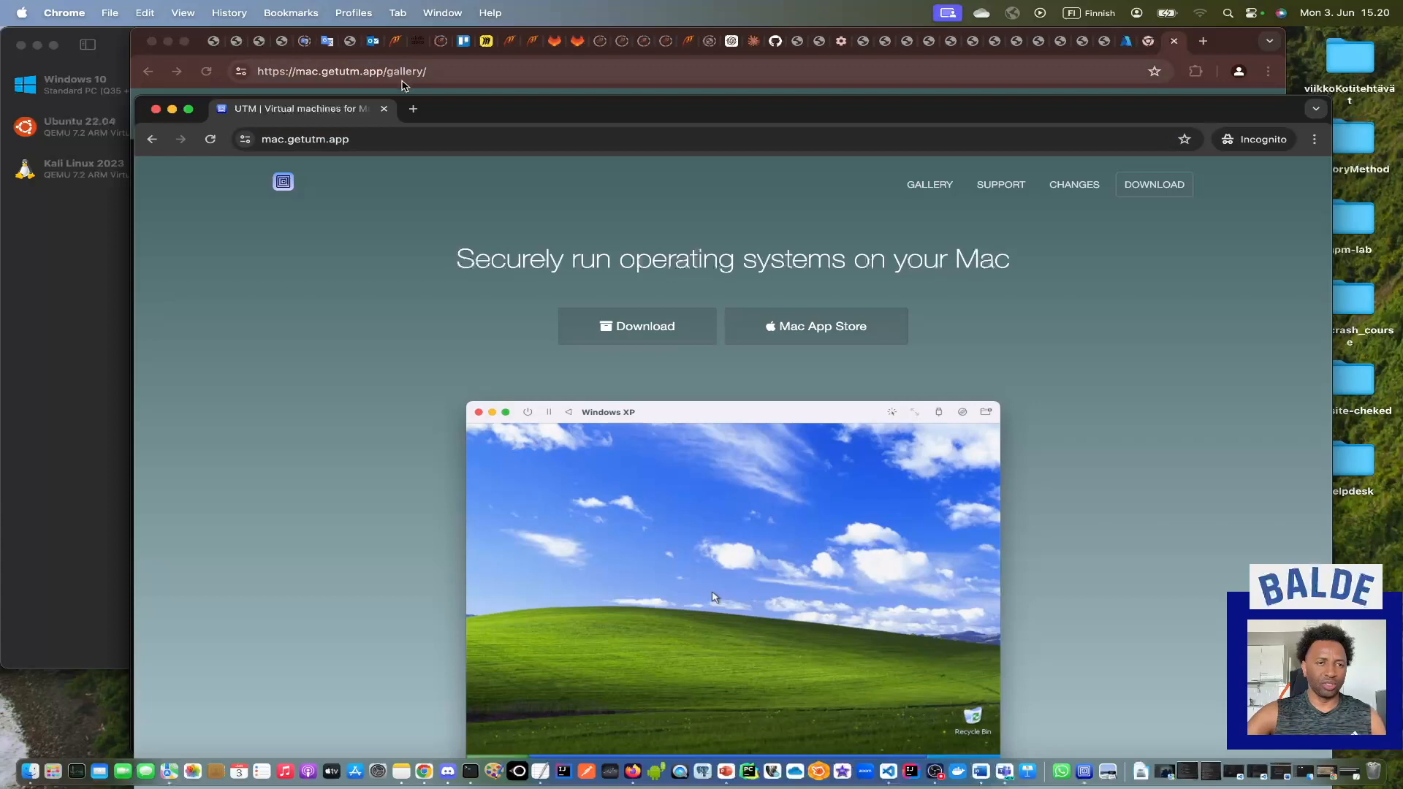
left_click(173, 109)
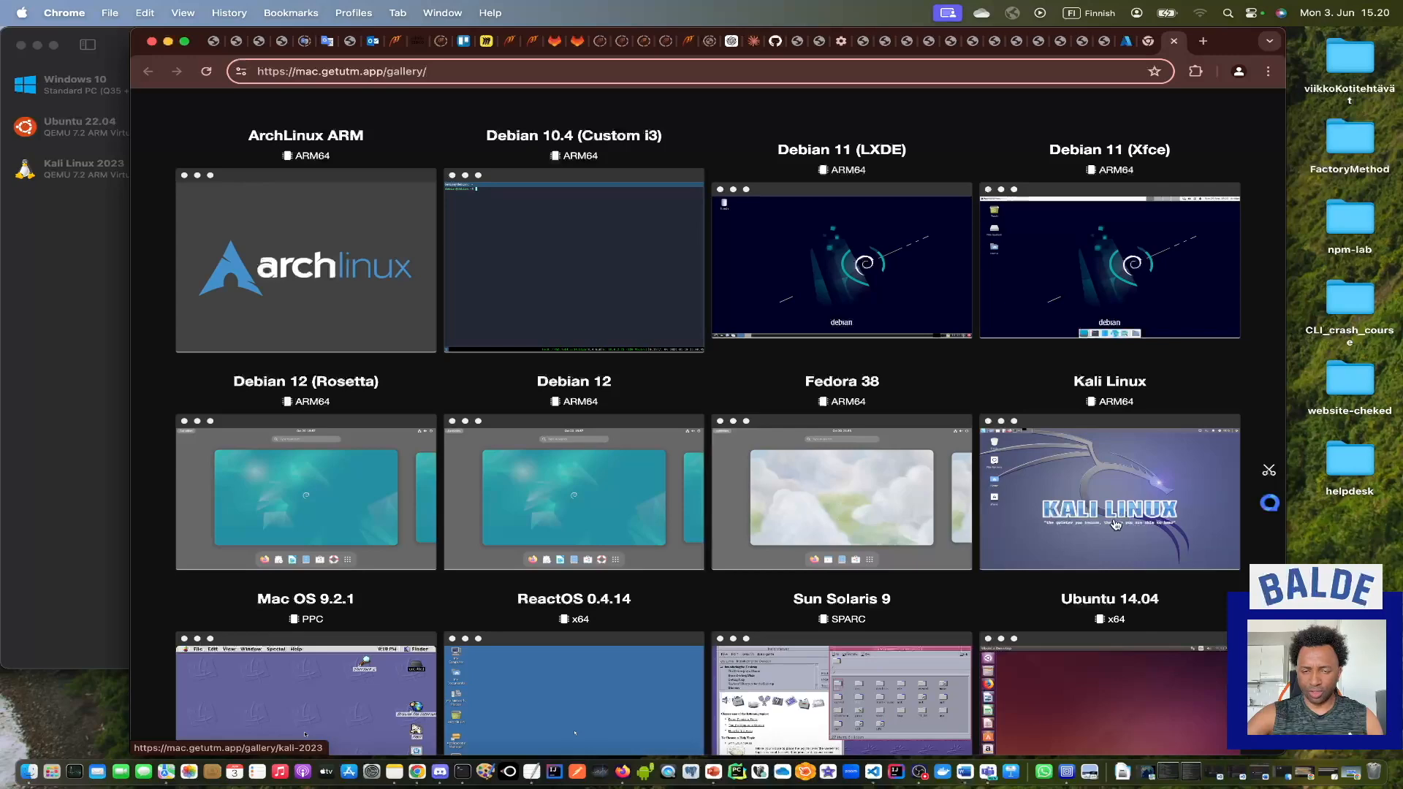
Look through the operating systems offered in the UTM gallery and compare them with the virtual machines already in UTM.
scroll(1120, 511, "down", 1)
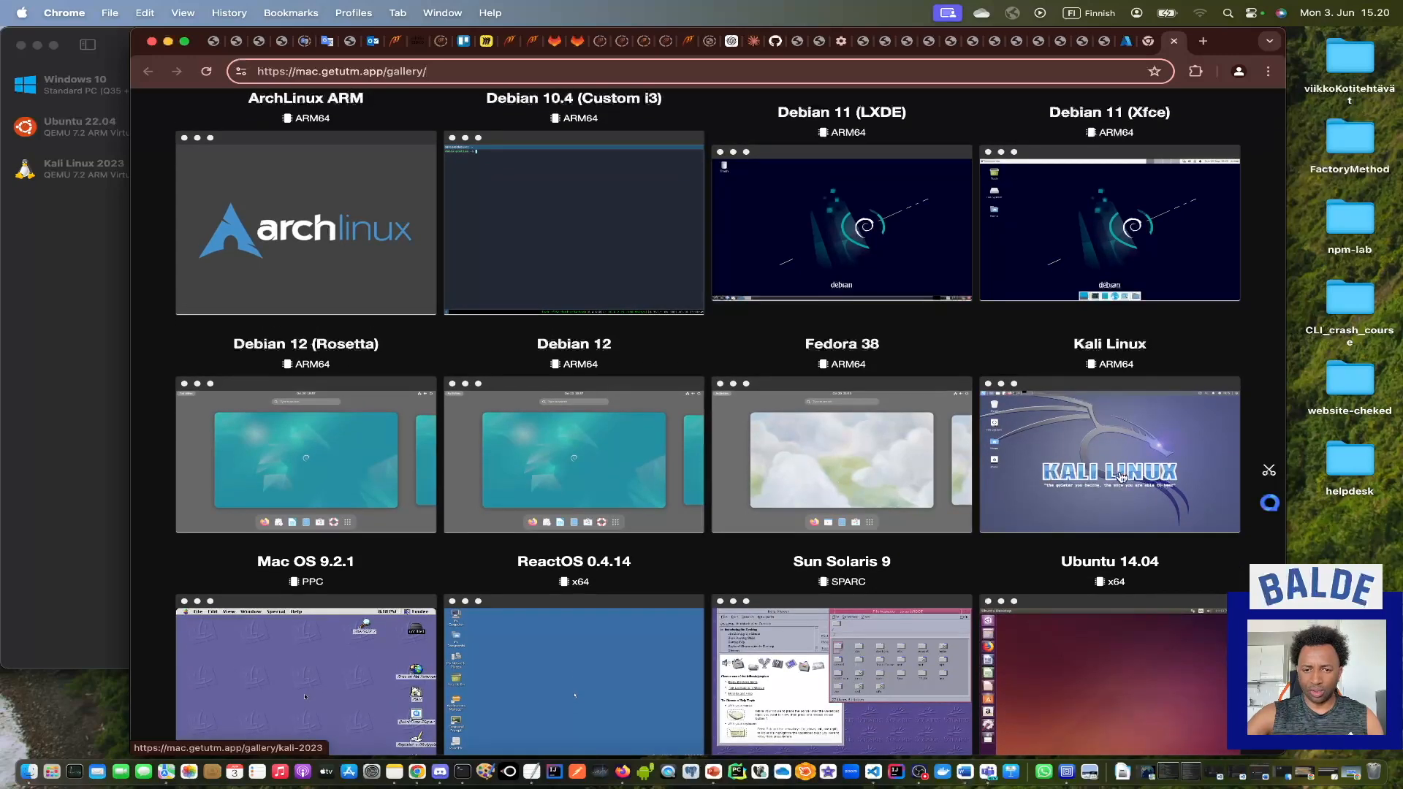
scroll(1120, 477, "down", 7)
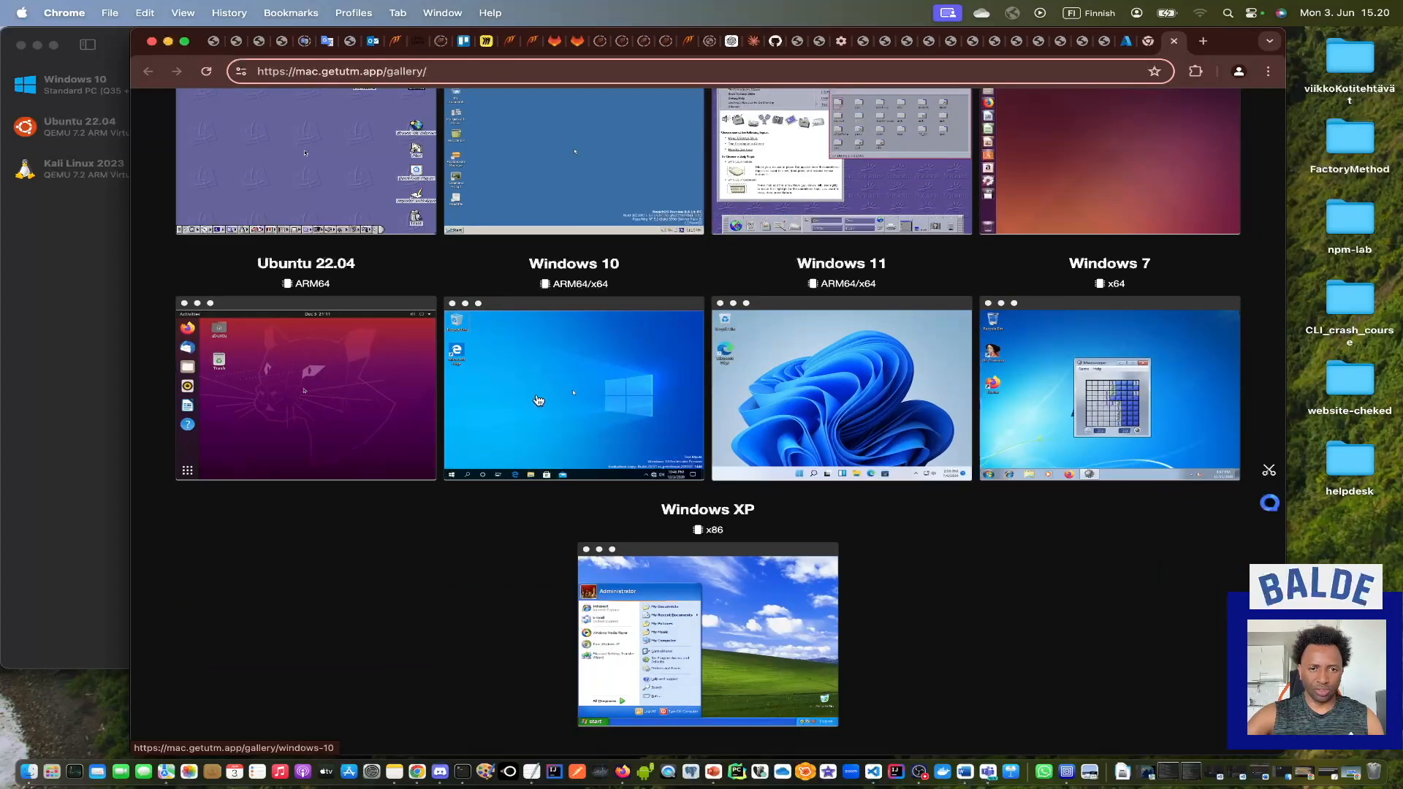
scroll(562, 400, "up", 2)
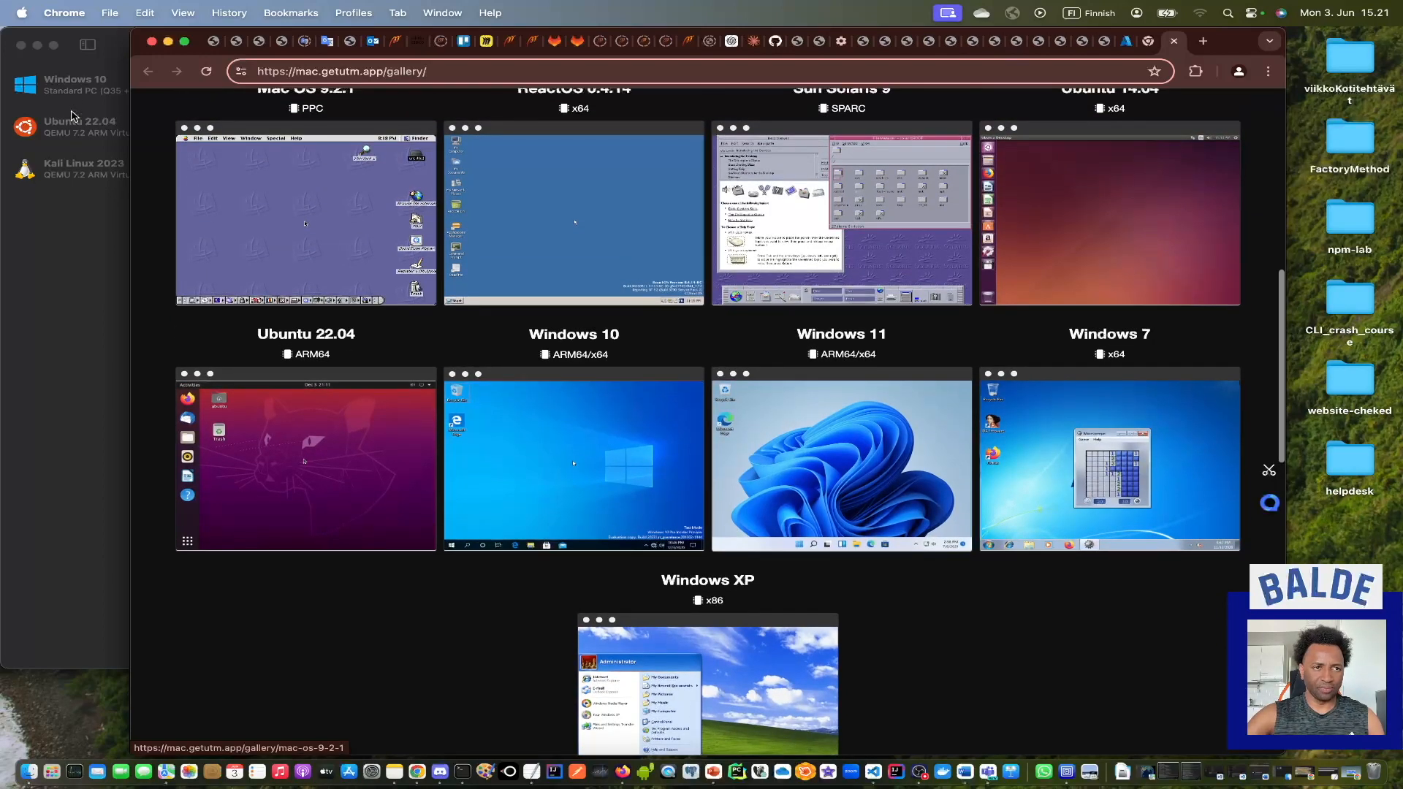
left_click(48, 266)
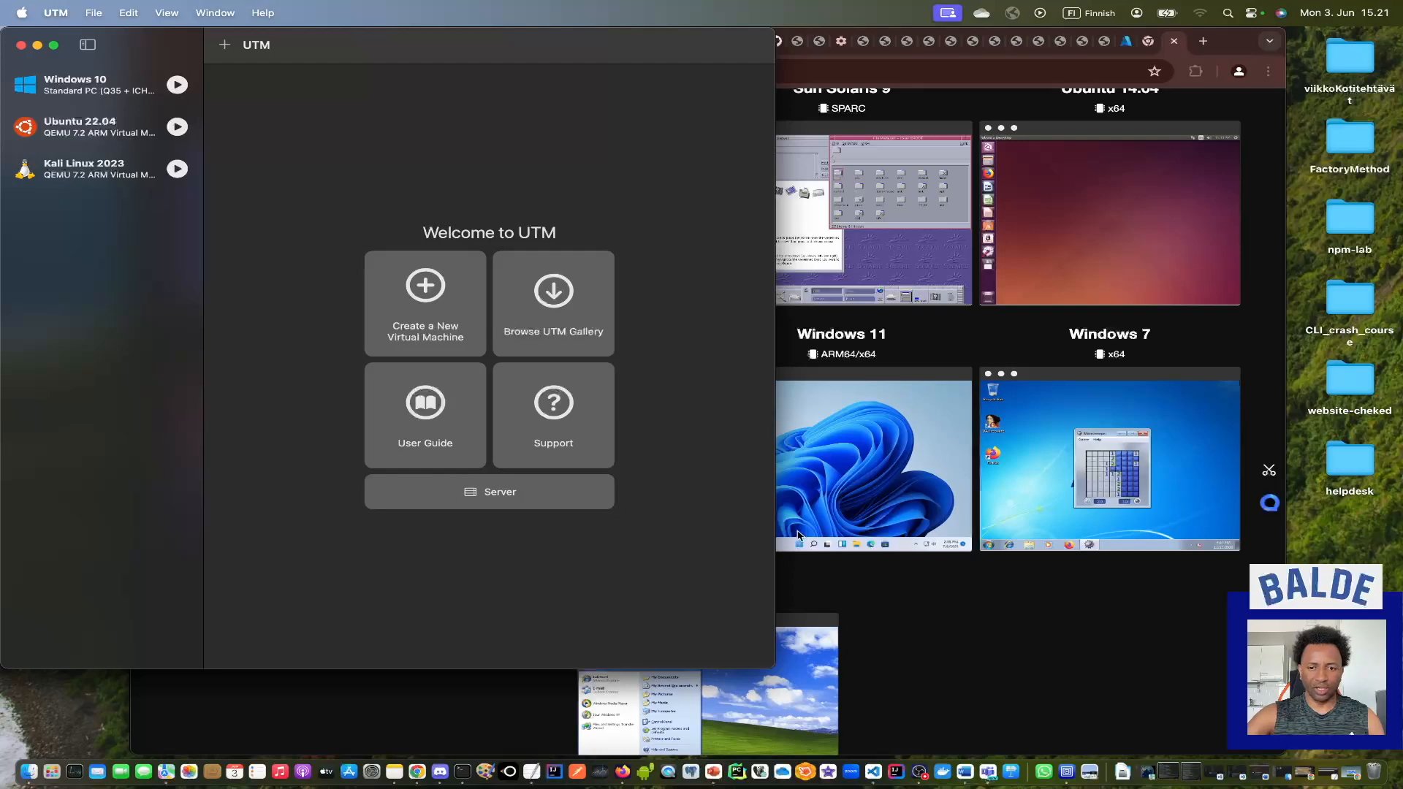
left_click(981, 629)
scroll(980, 627, "up", 10)
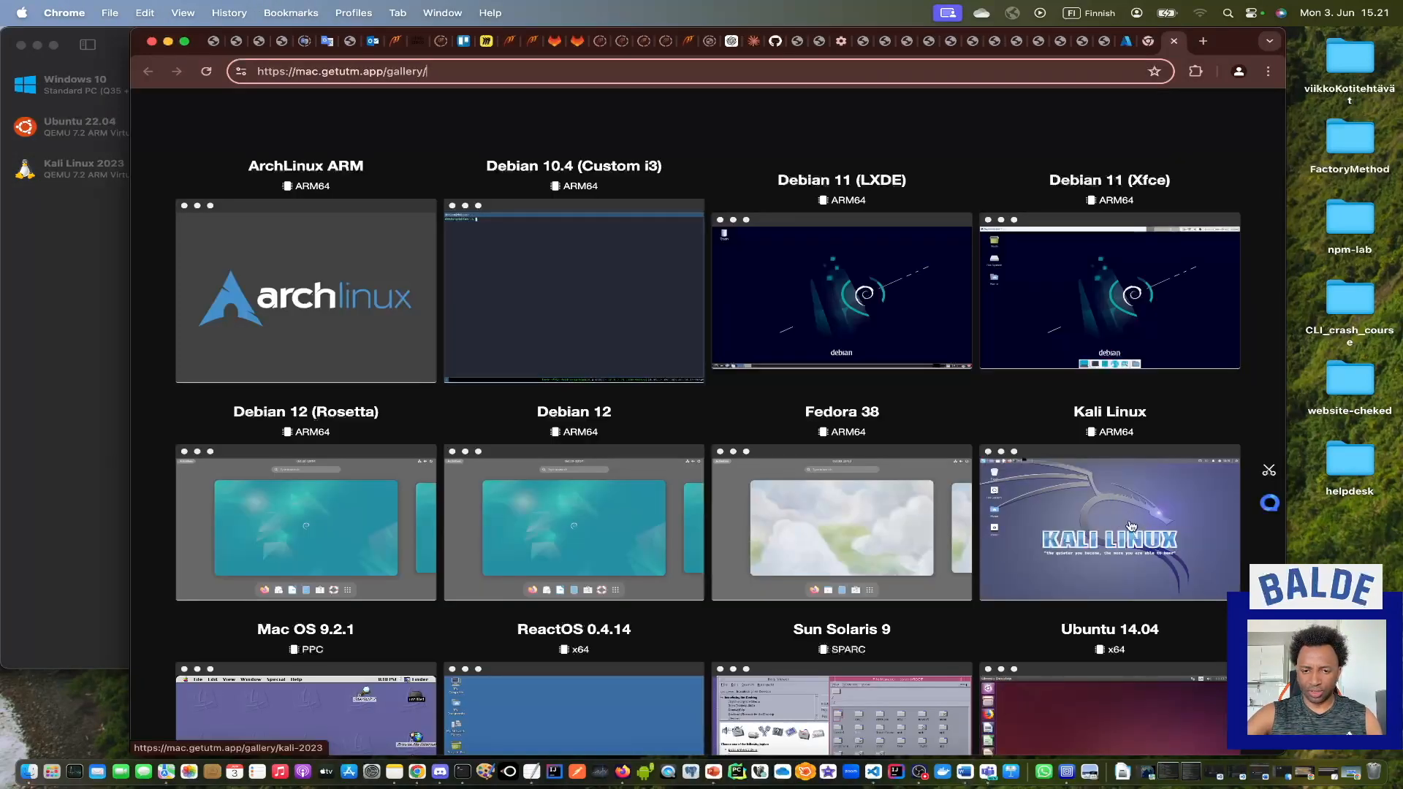
scroll(1131, 526, "down", 5)
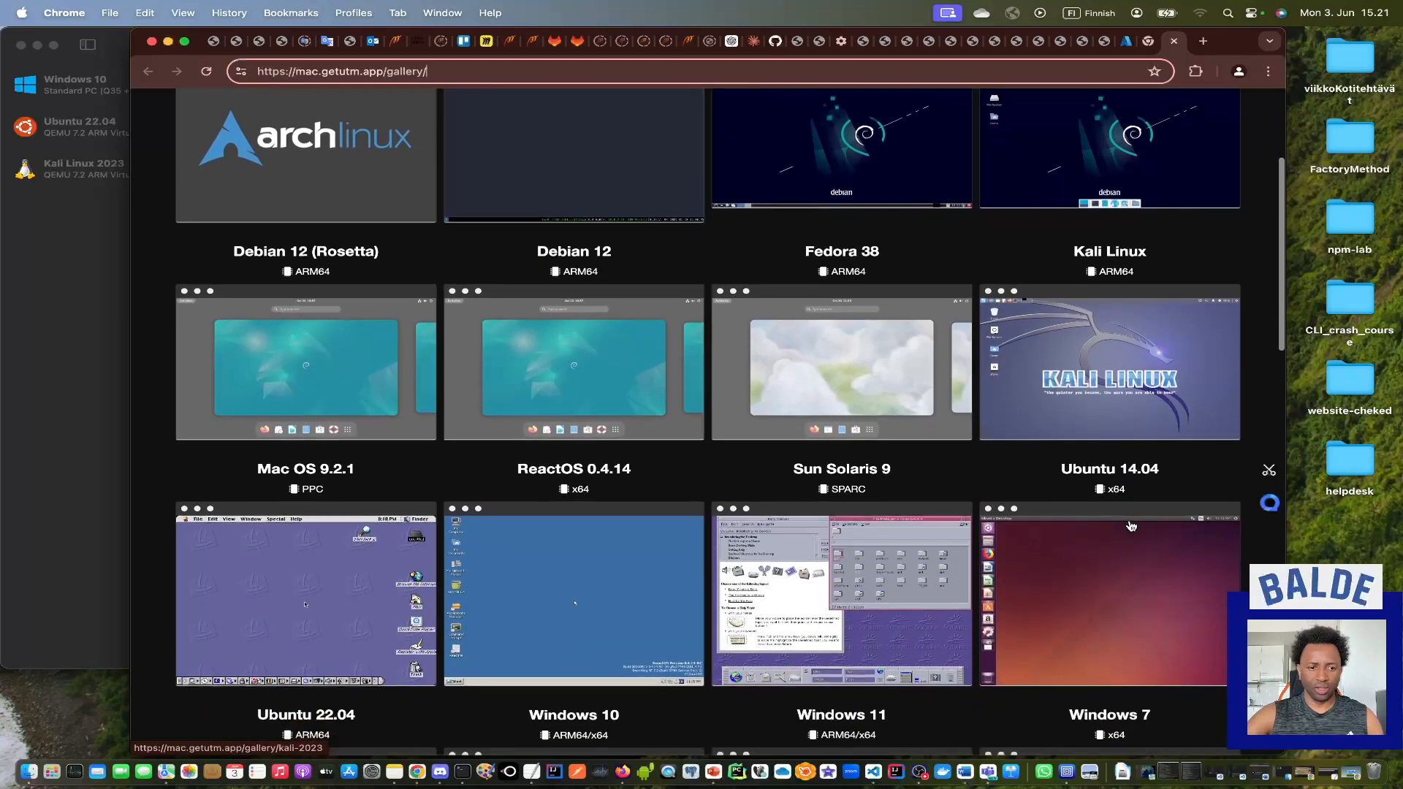
scroll(1131, 526, "up", 5)
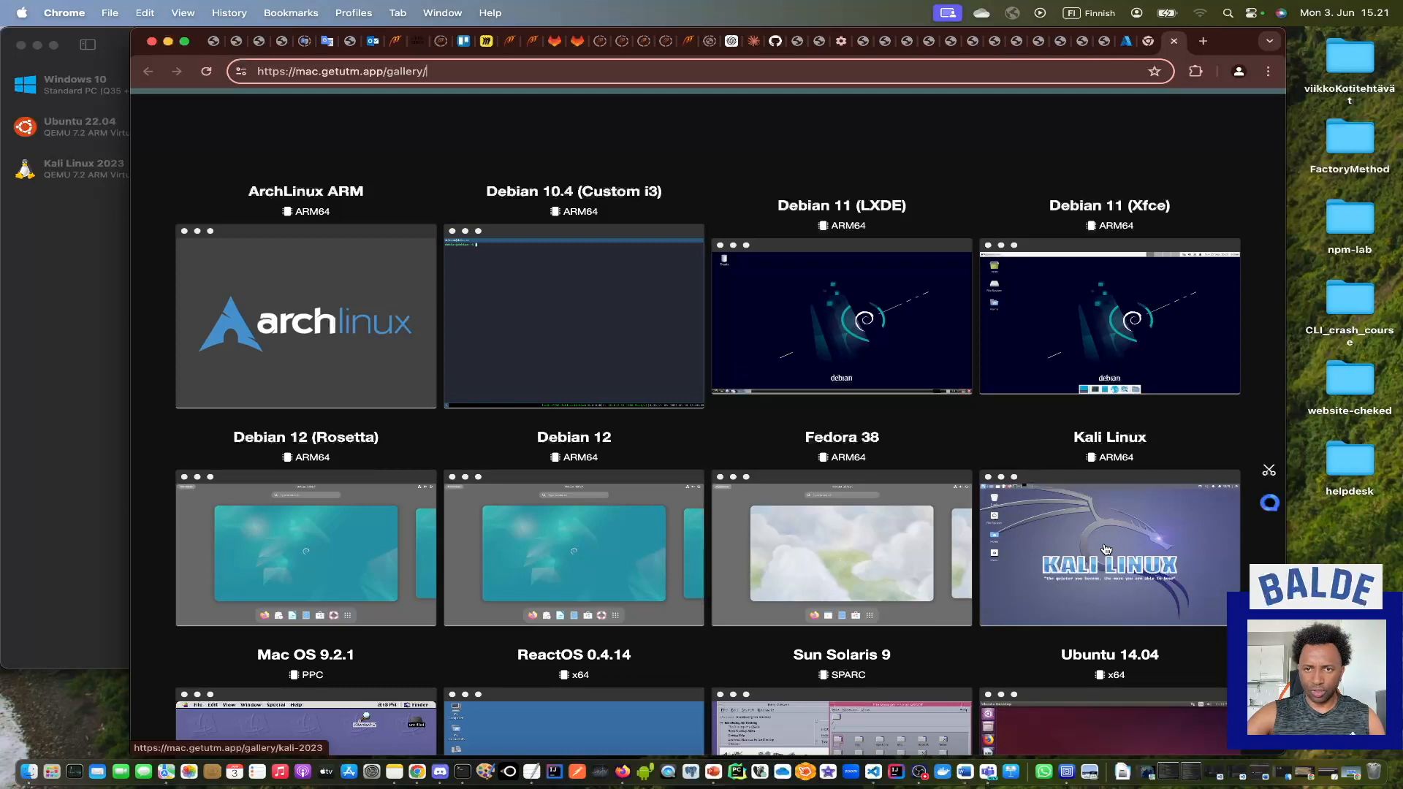
Open the Kali Linux gallery entry in UTM, allowing the browser to open the app, and start the virtual machine download.
left_click(1106, 549)
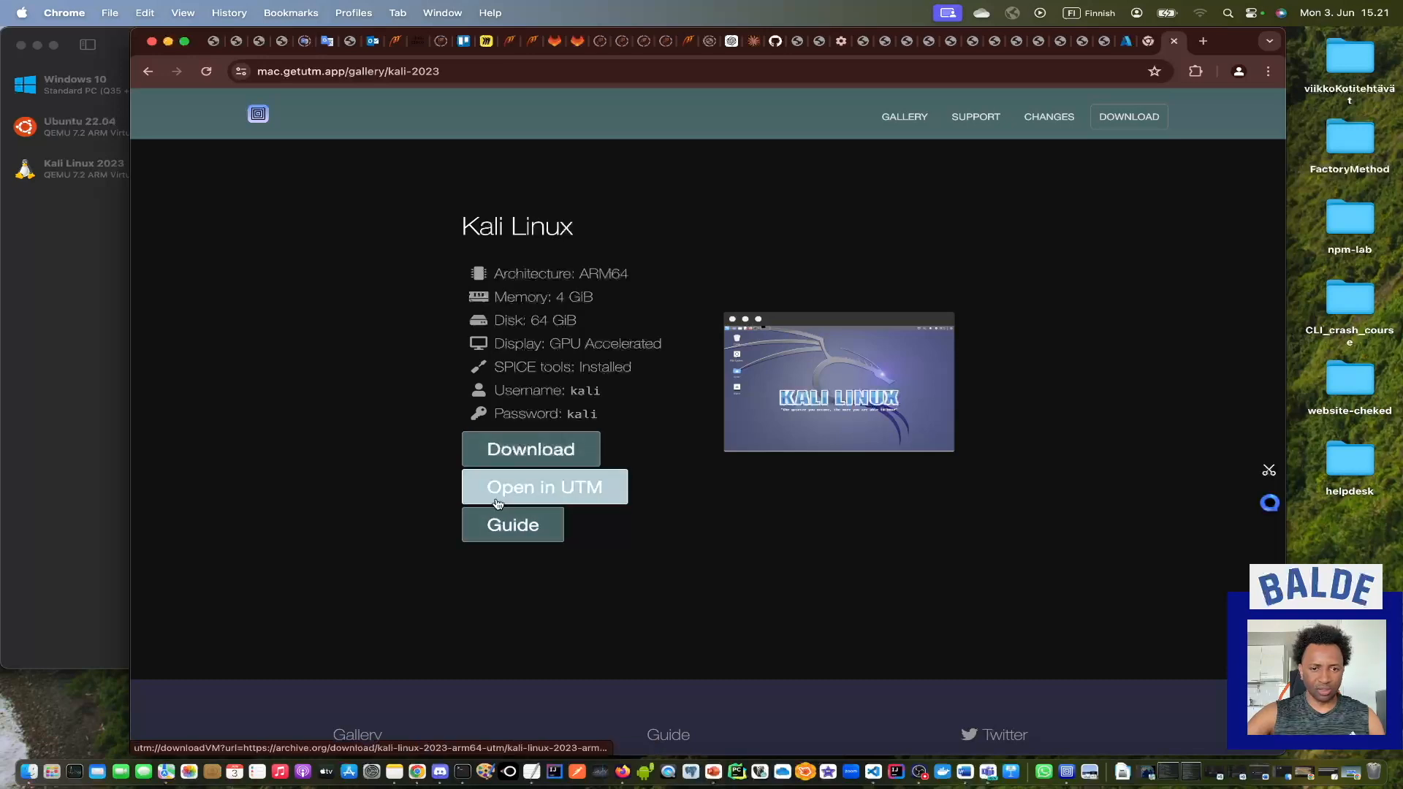
left_click(550, 494)
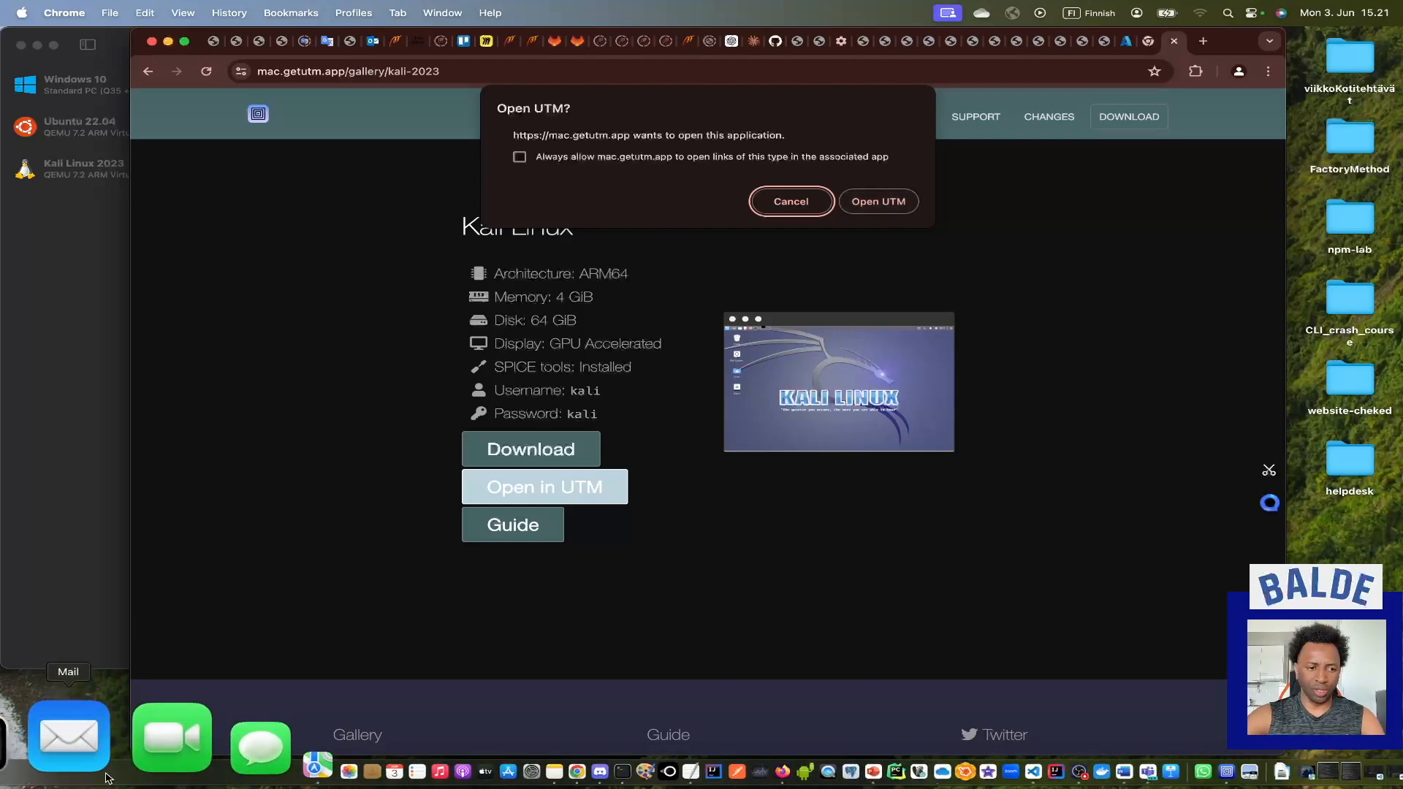
left_click(67, 760)
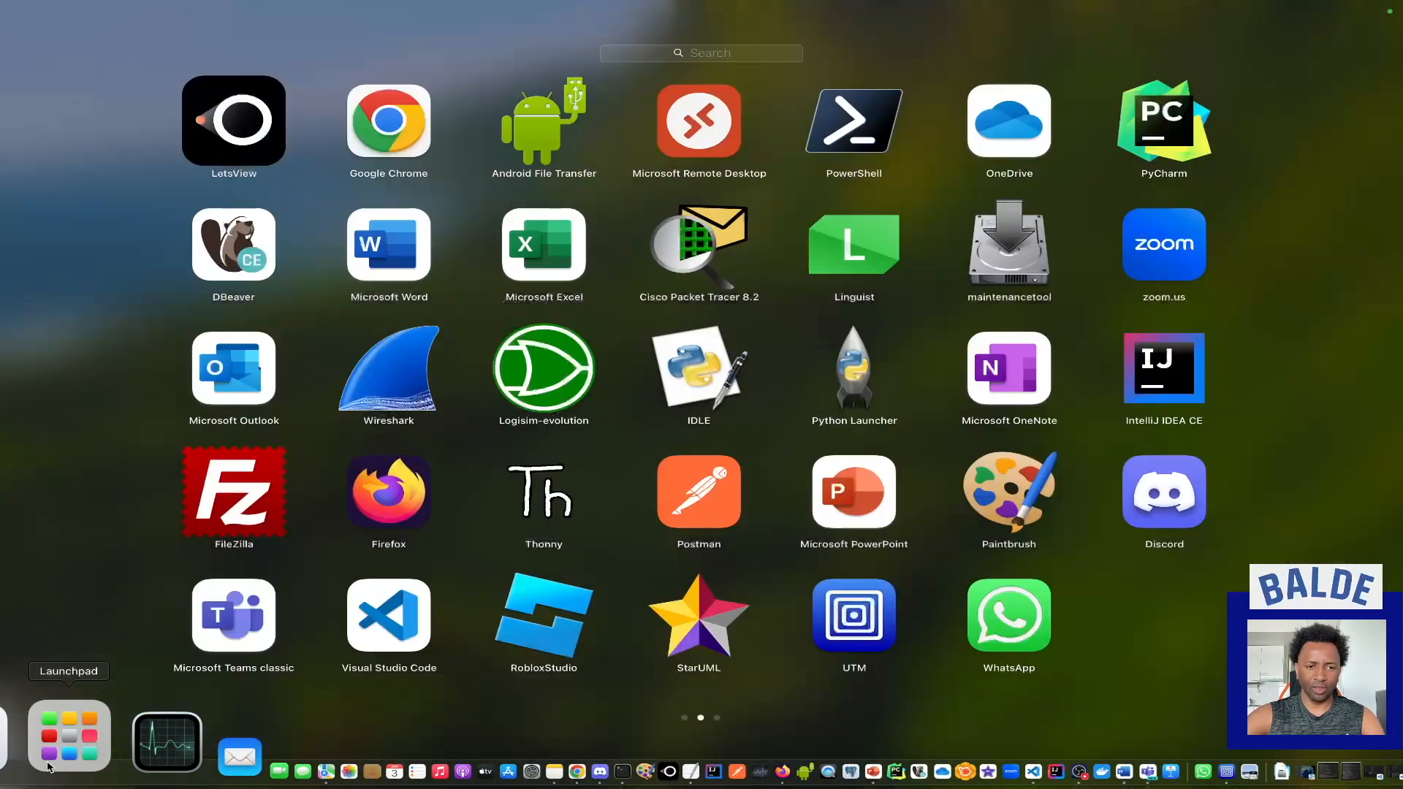
left_click(931, 687)
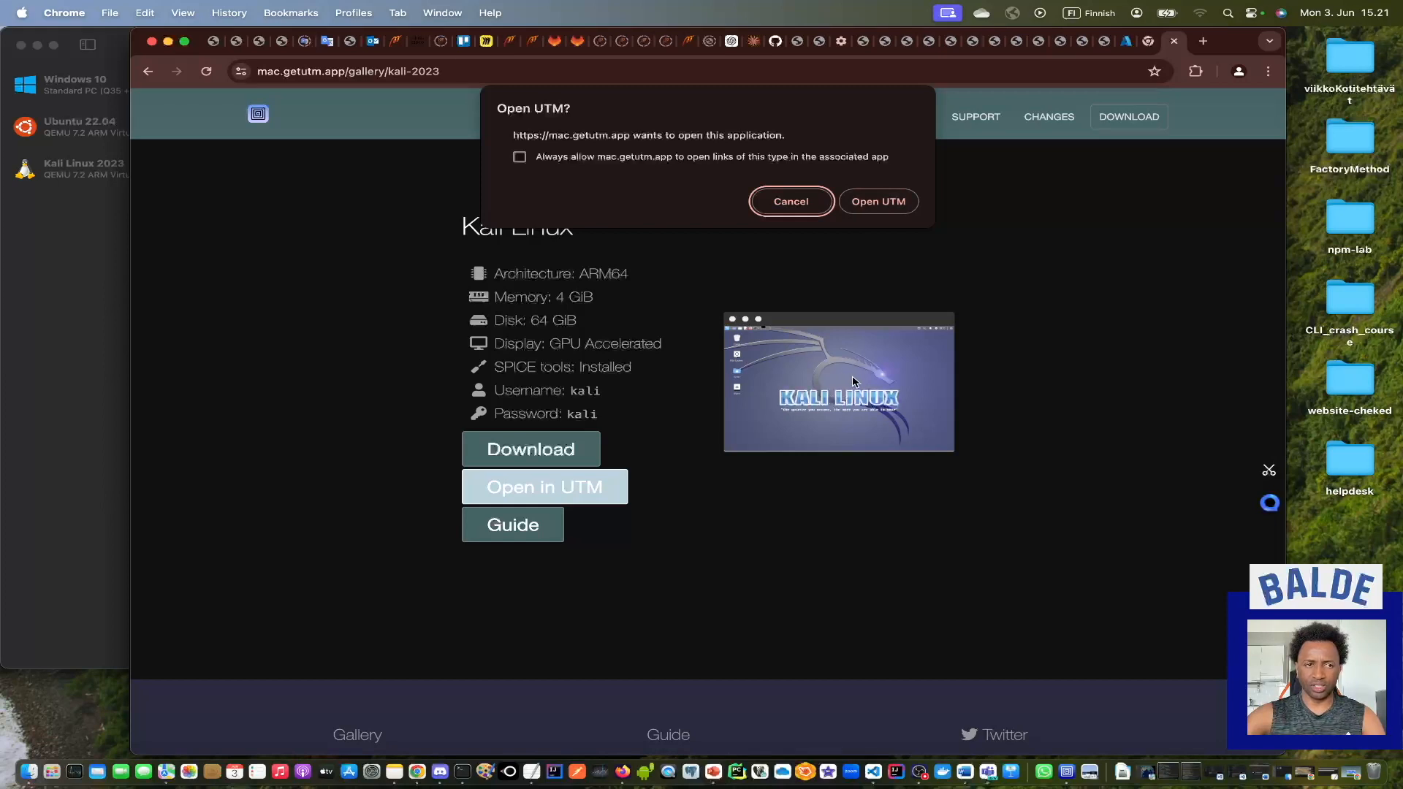
left_click(879, 205)
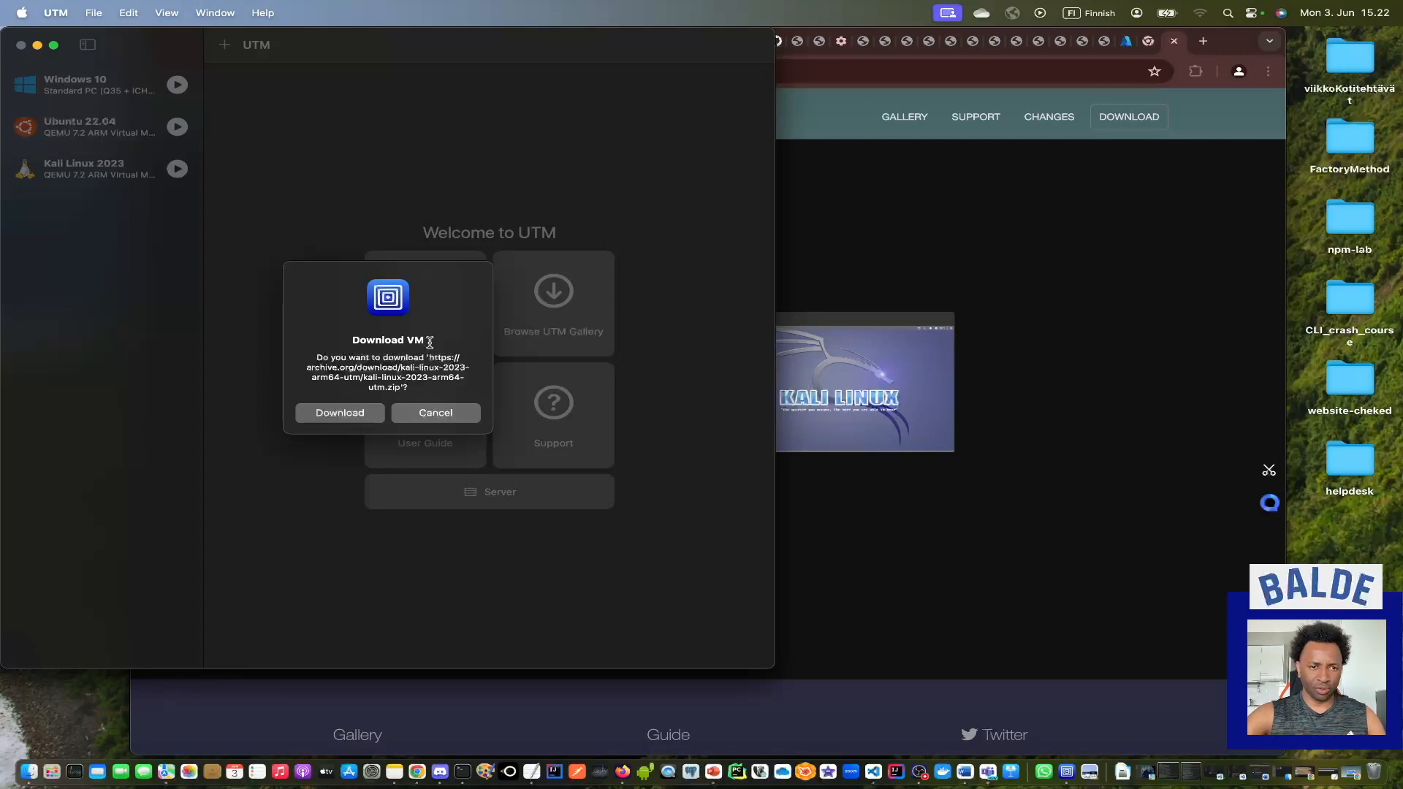
left_click(338, 415)
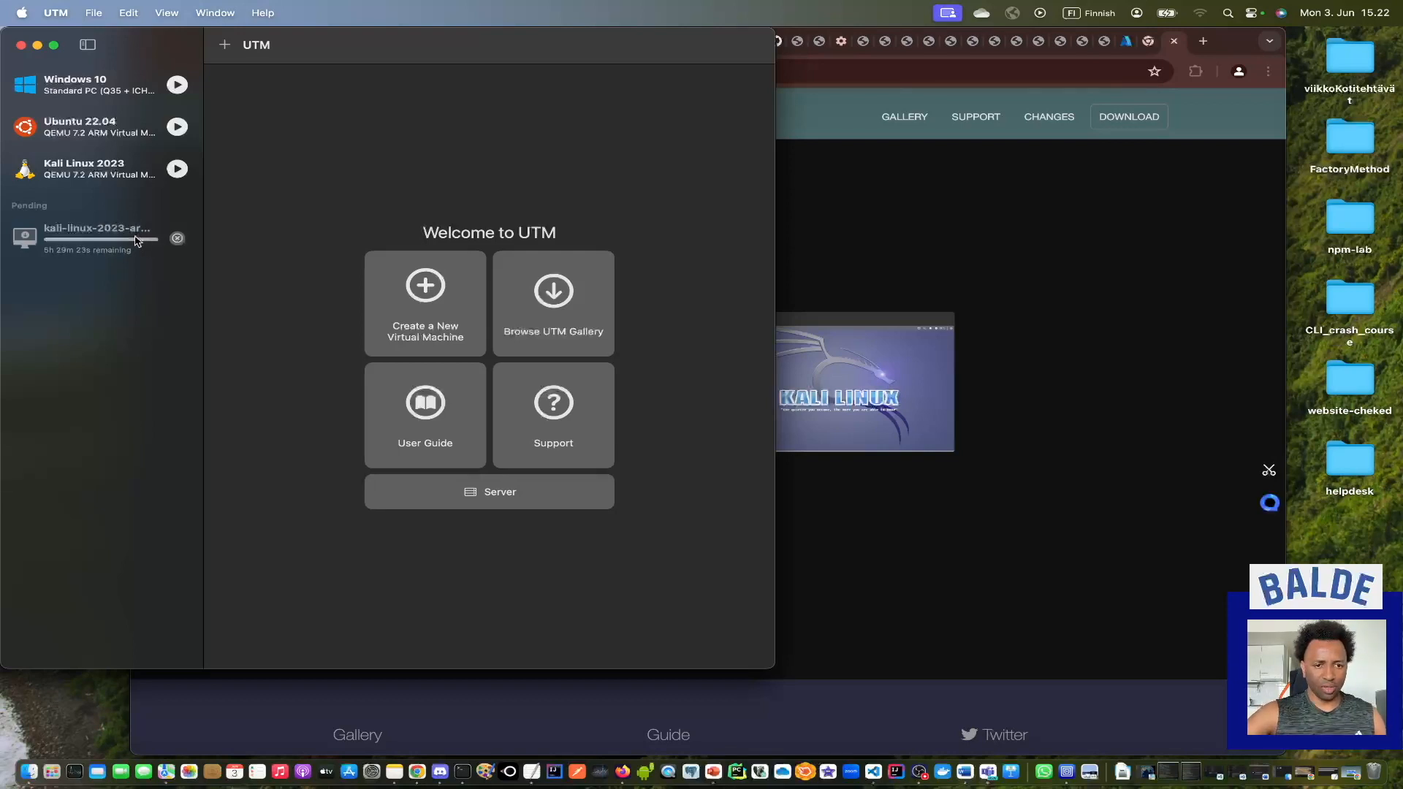
Cancel the pending Kali Linux download and select the existing Kali Linux 2023 virtual machine.
left_click(178, 239)
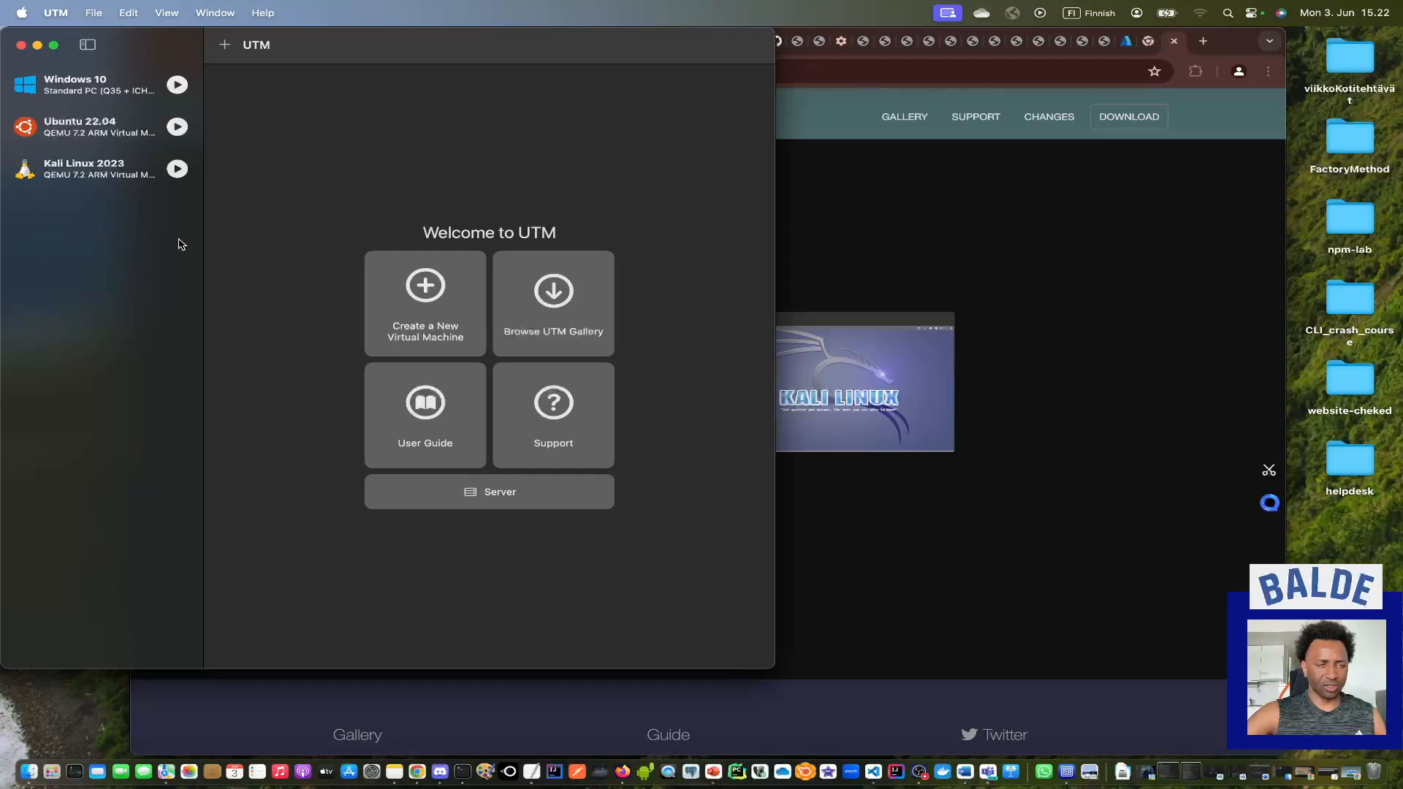
left_click(103, 175)
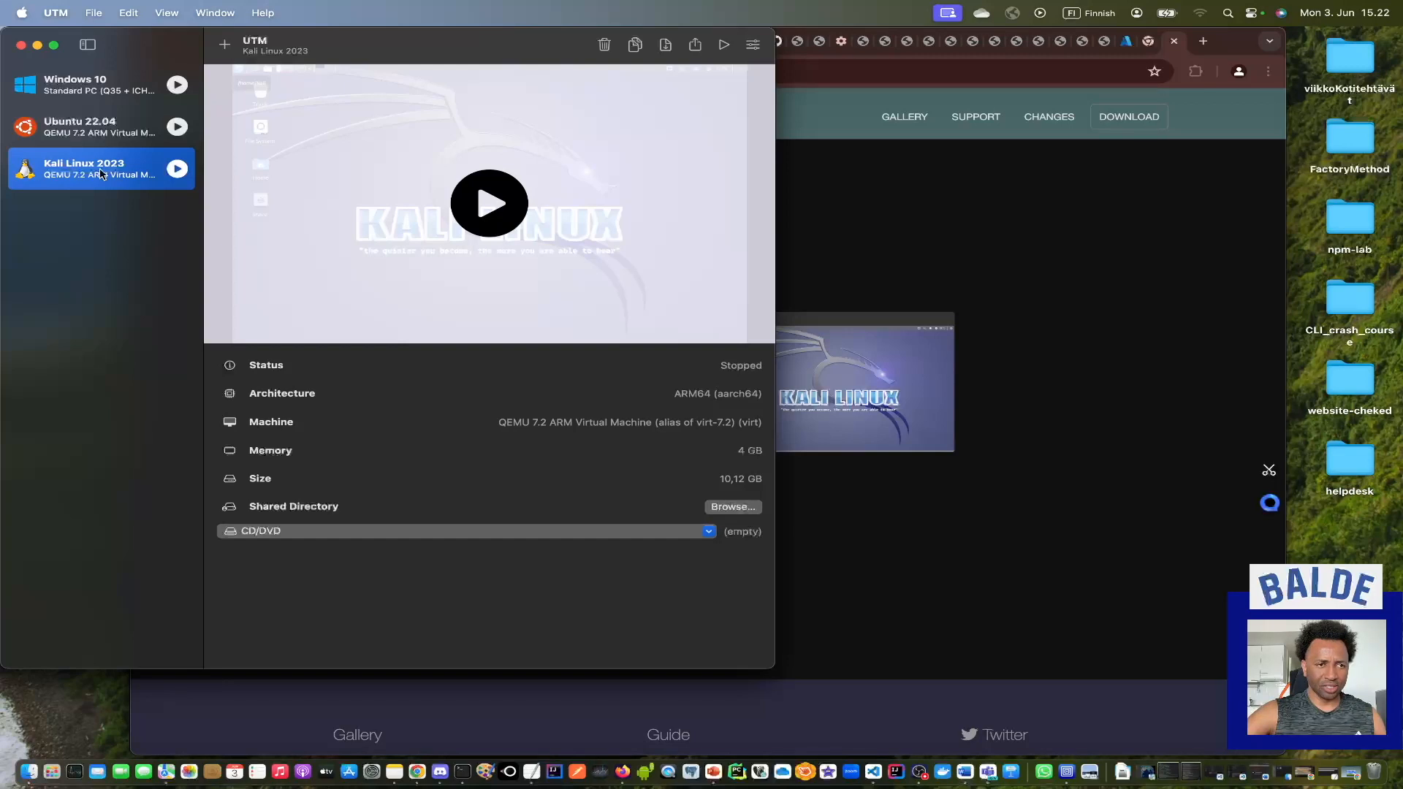
Open the Kali Linux 2023 virtual machine's settings for editing and add a new Serial device.
right_click(135, 157)
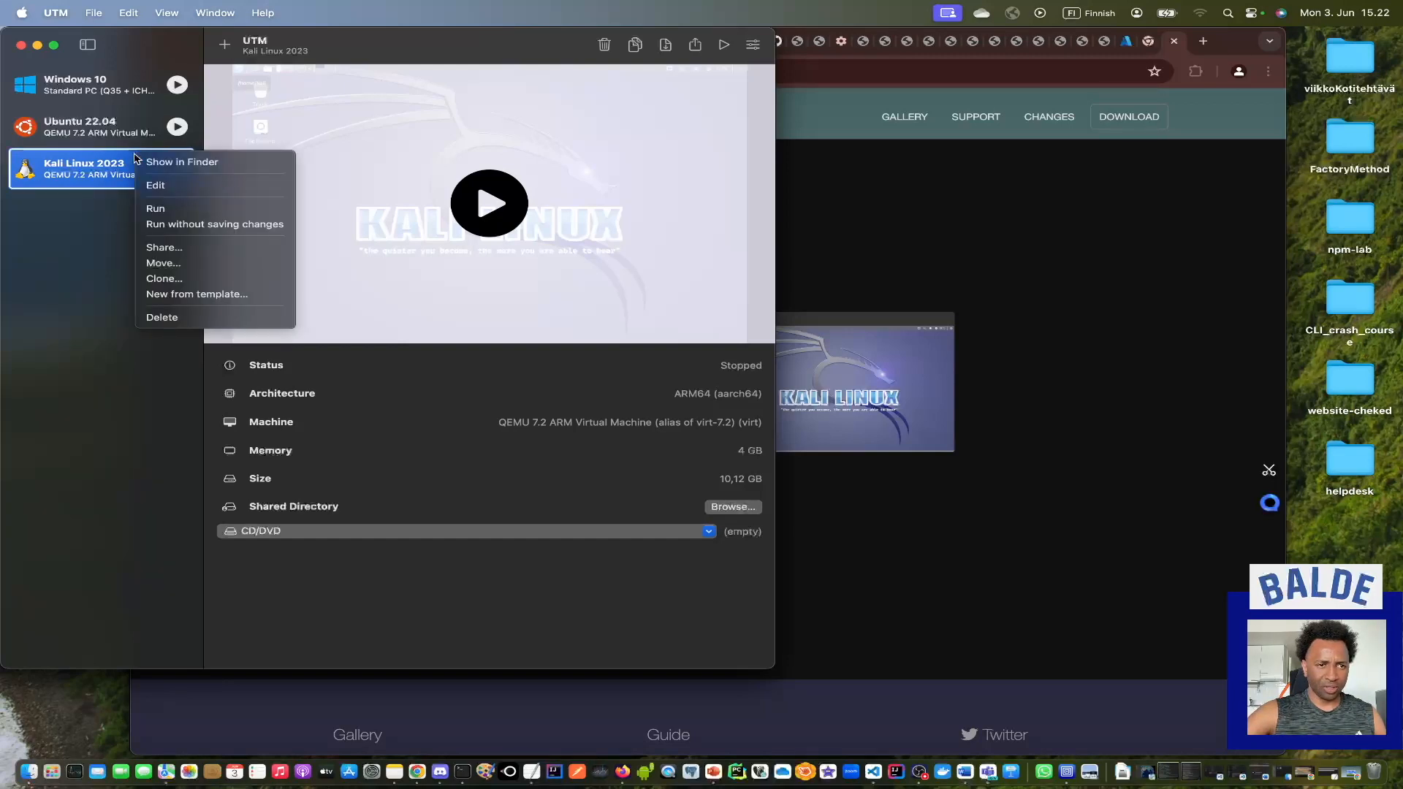
left_click(174, 191)
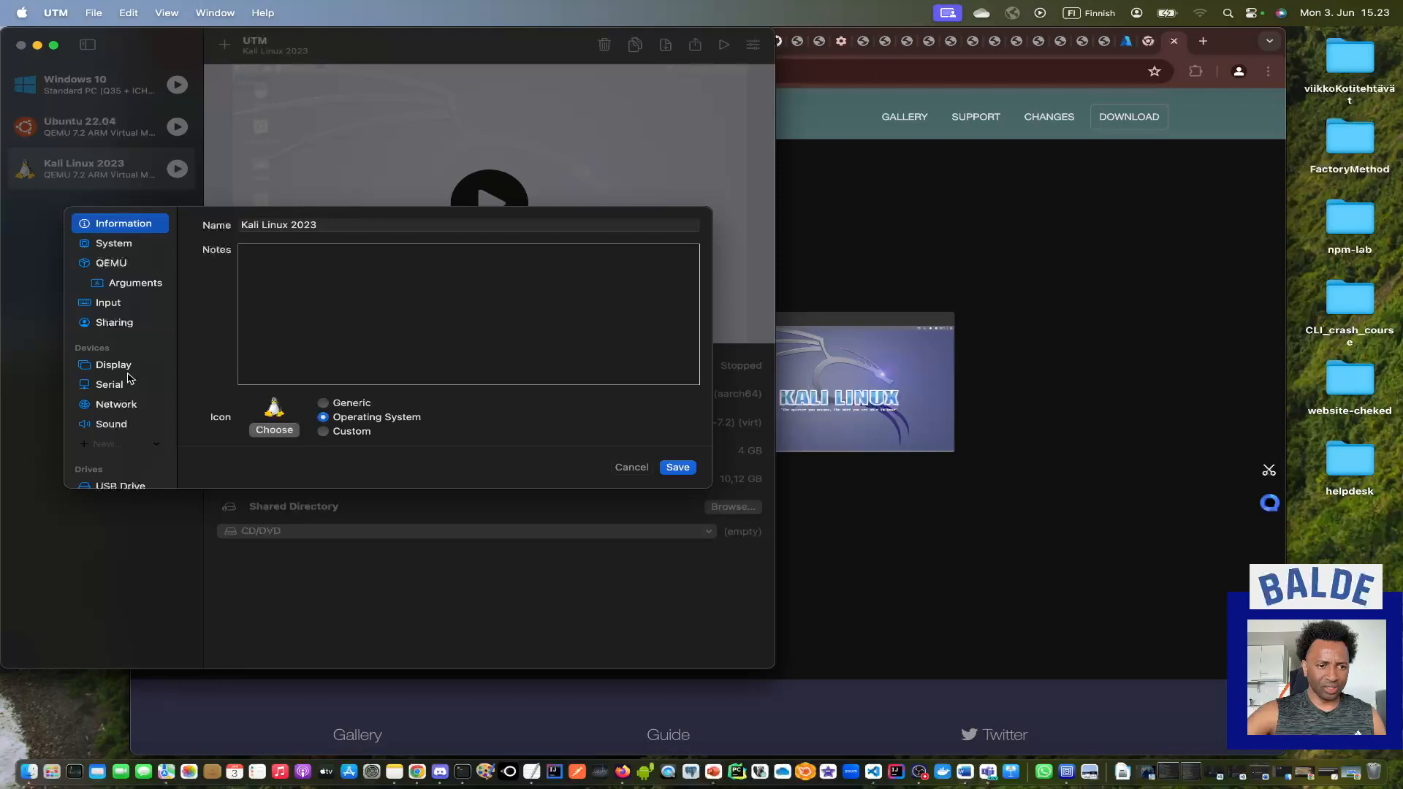
left_click(156, 446)
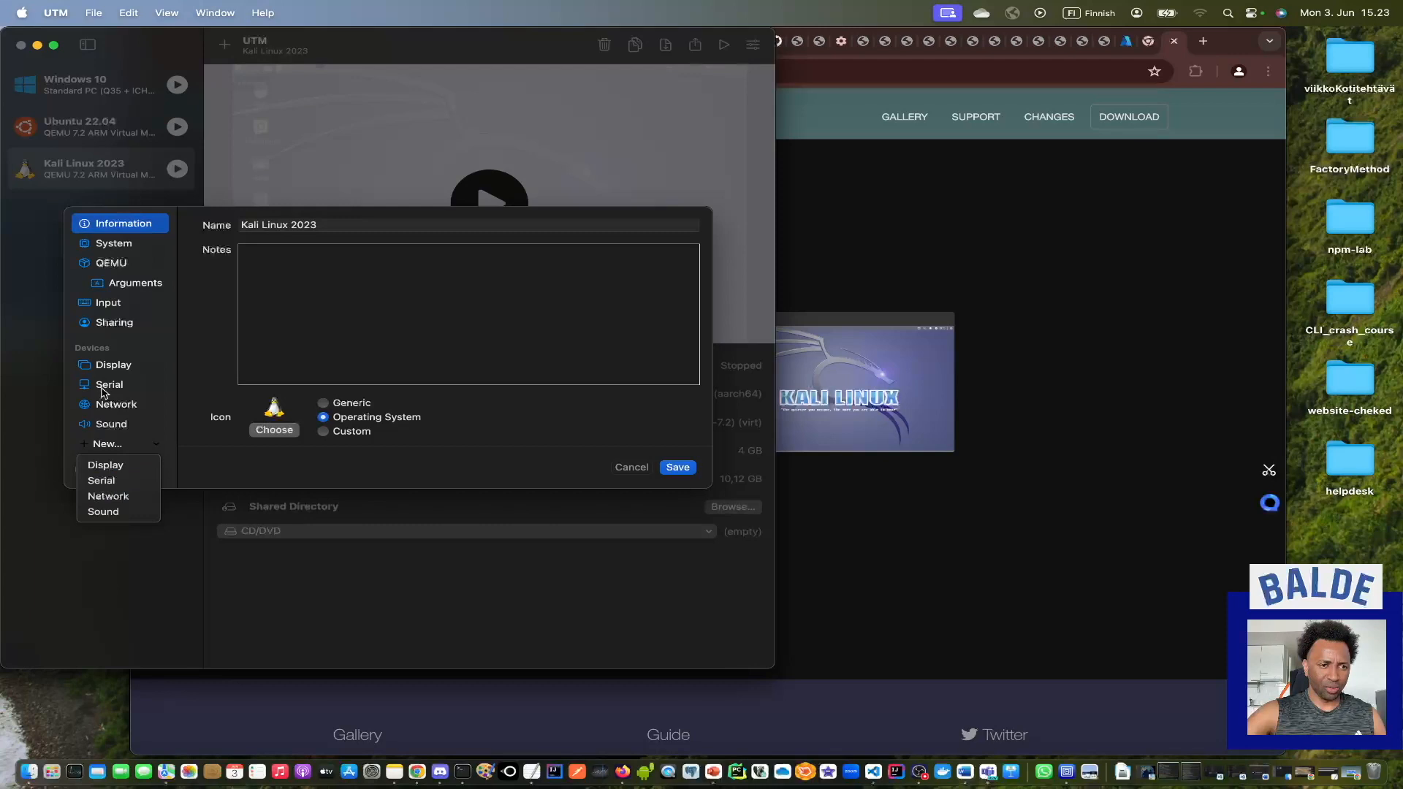
left_click(102, 481)
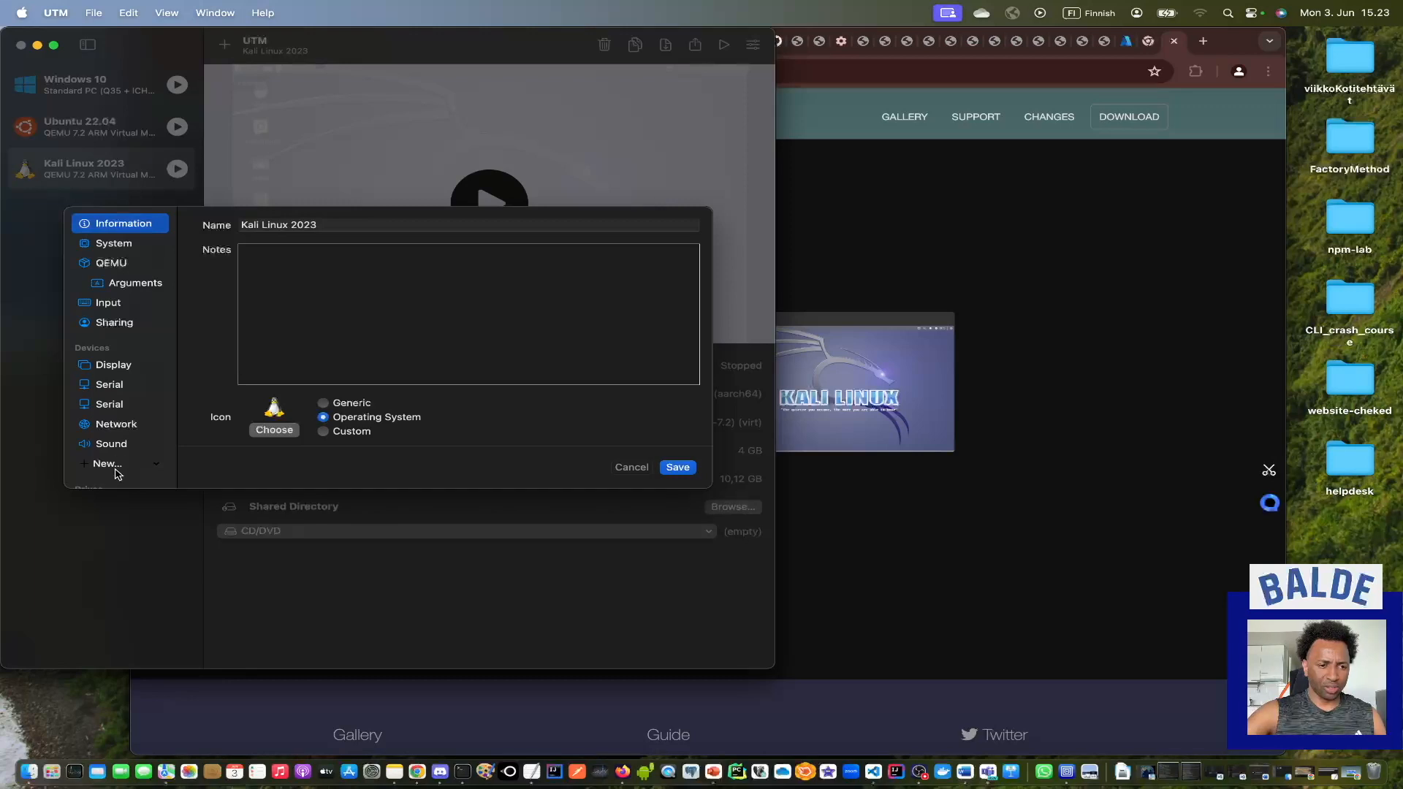
Remove the added Serial device, view the list of new device types, and close the settings without saving.
left_click(114, 408)
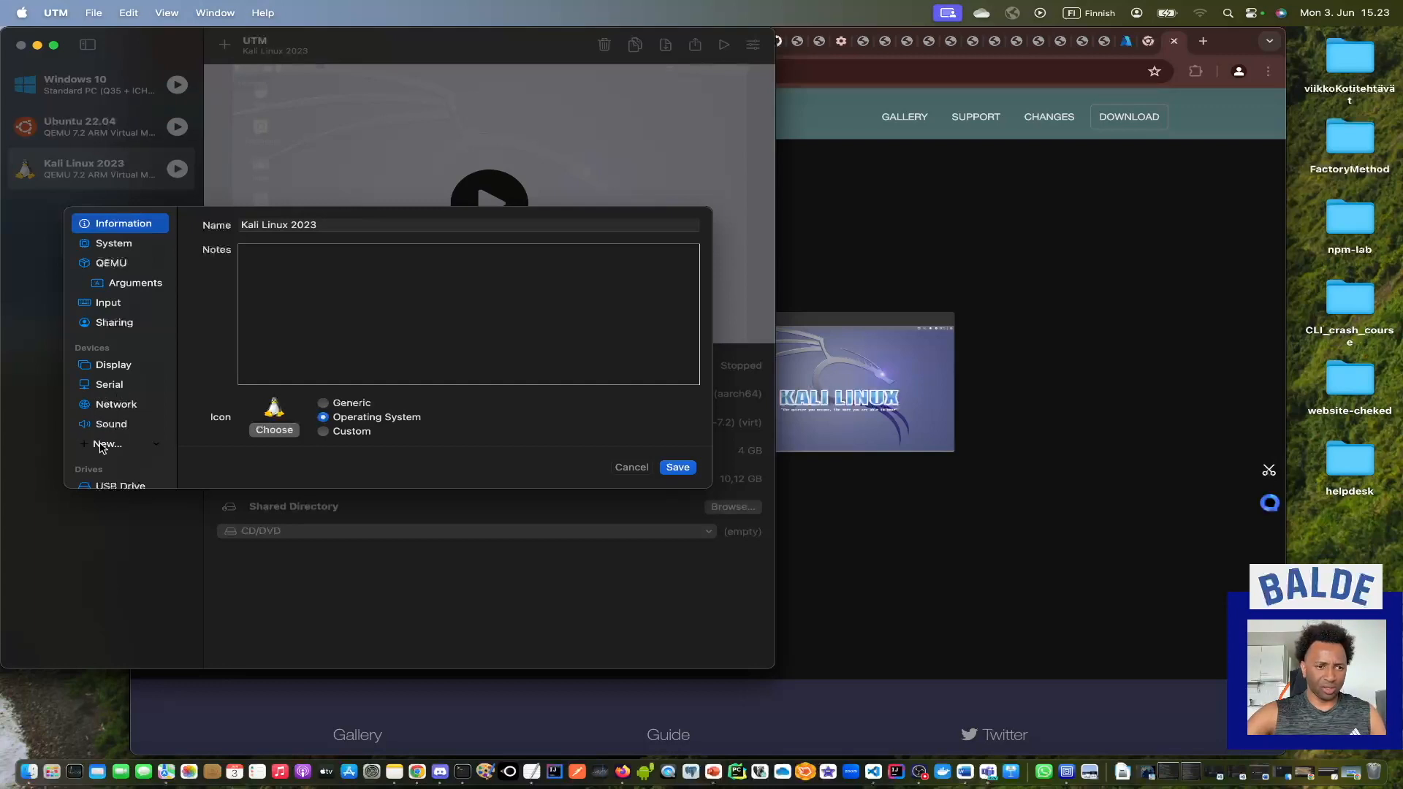
left_click(158, 450)
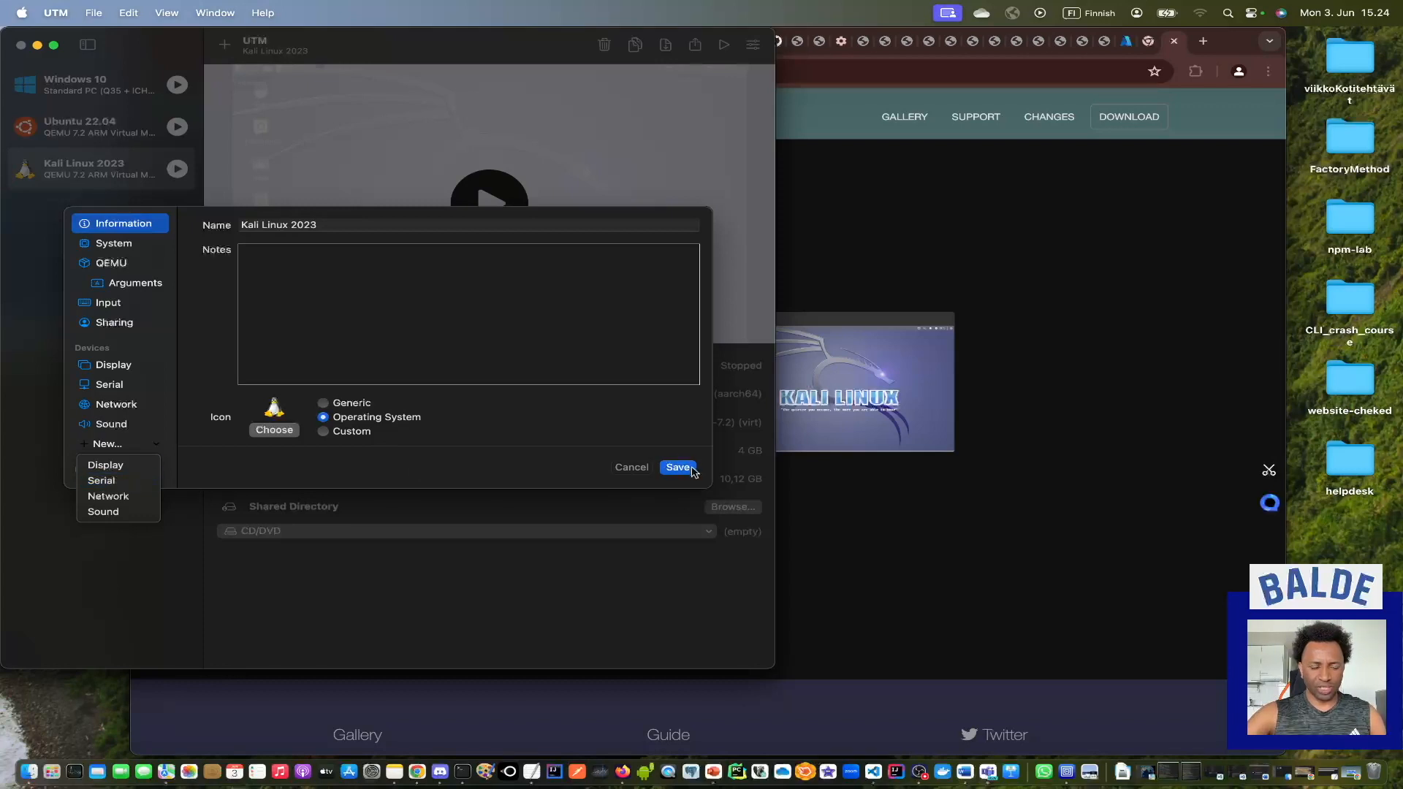
left_click(640, 473)
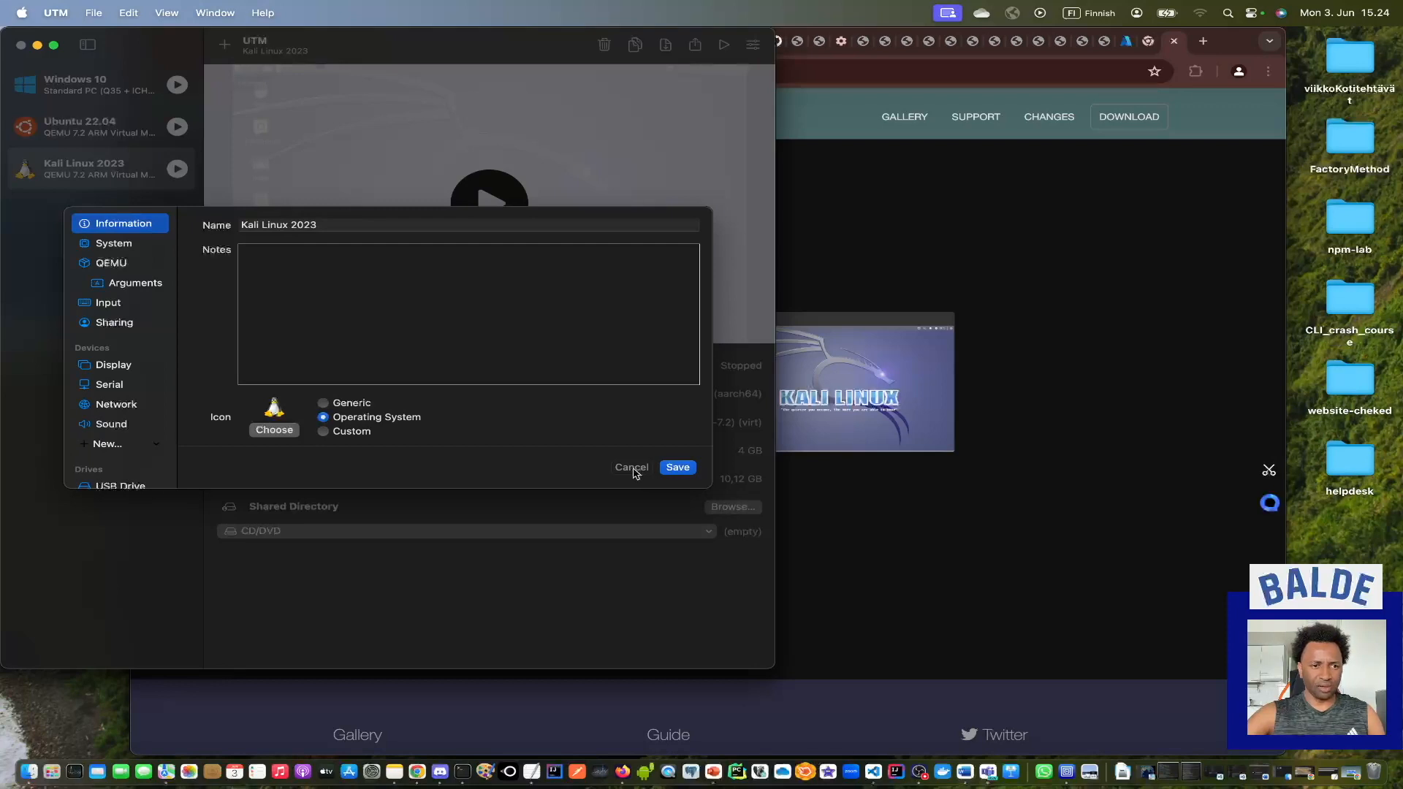
left_click(632, 470)
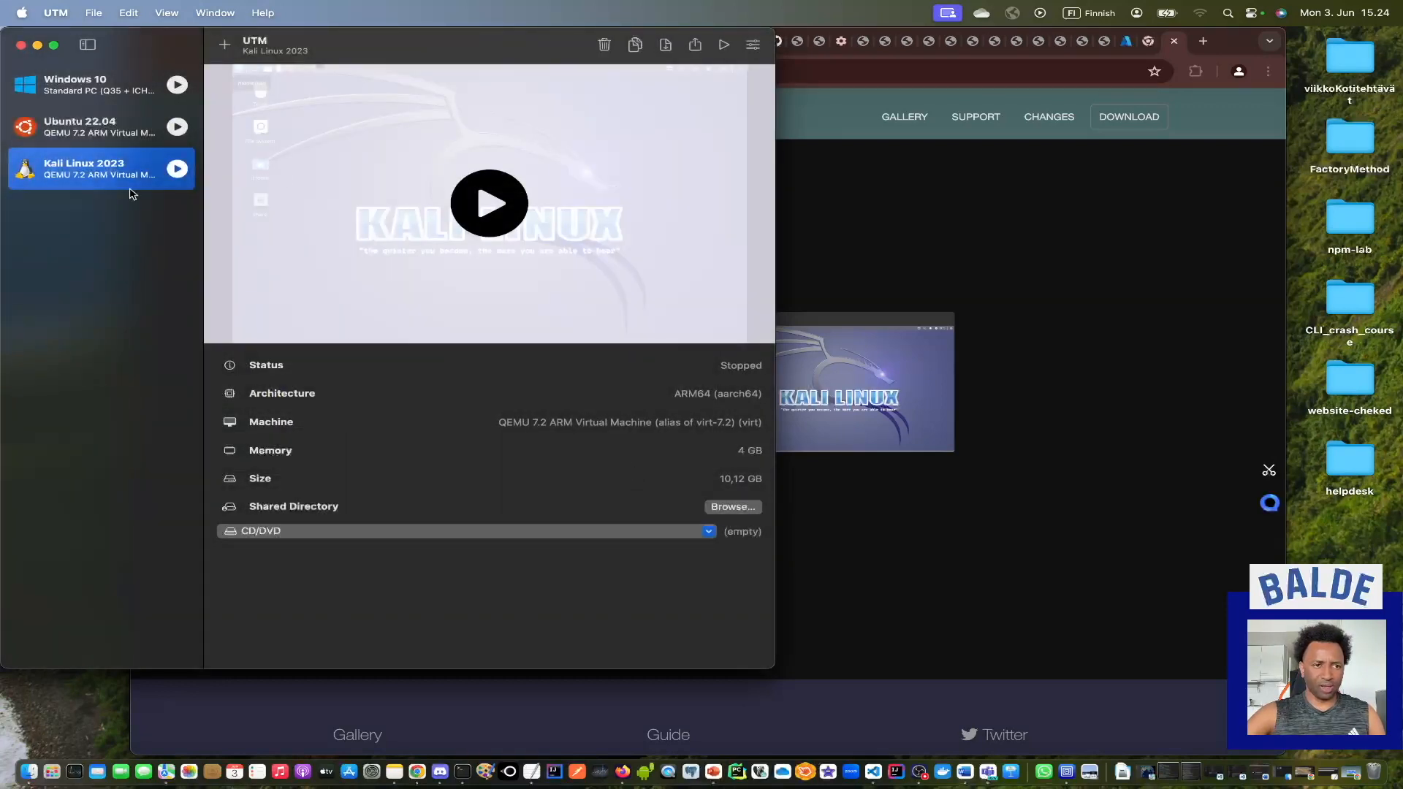
Start the Kali Linux 2023 virtual machine and boot the Kali GNU/Linux entry.
left_click(489, 203)
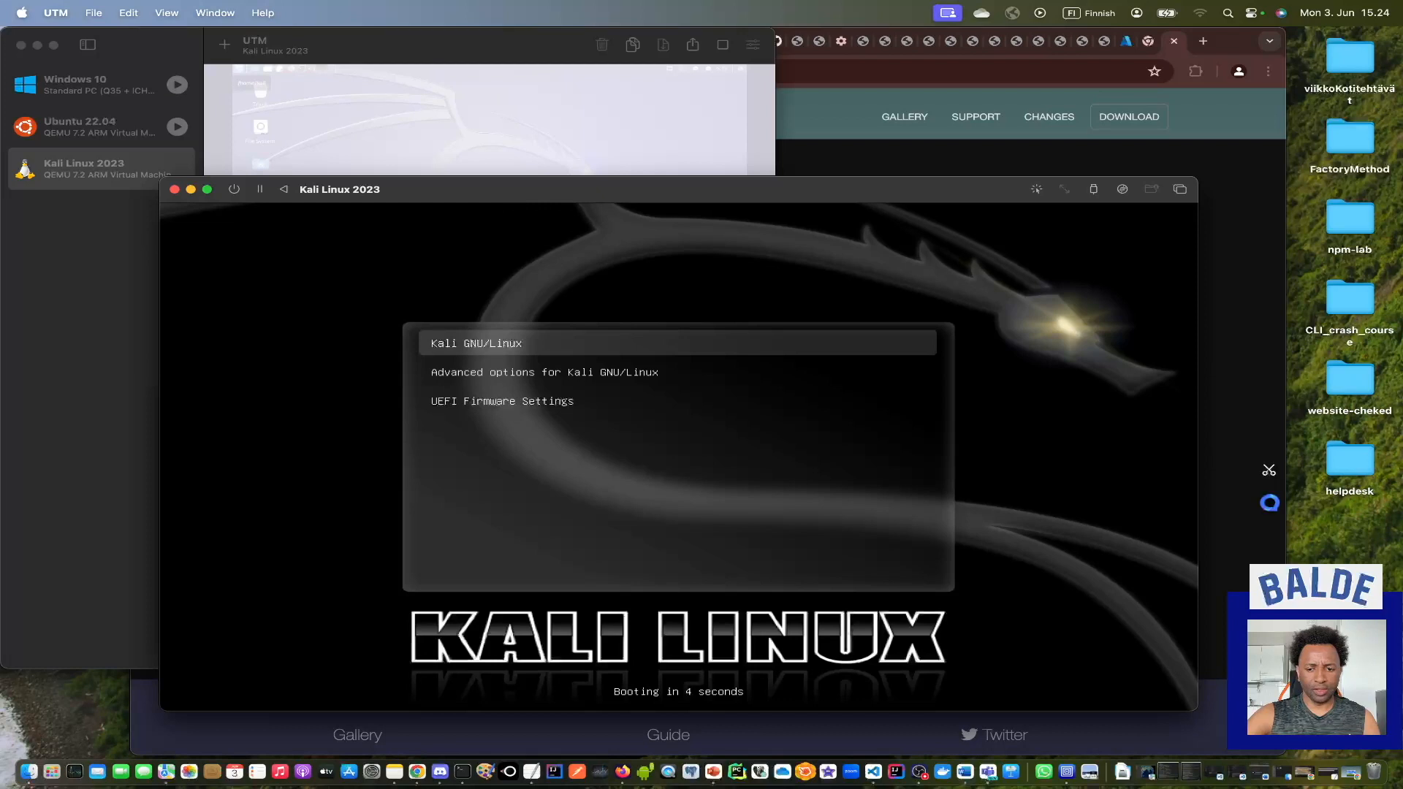
key("Return")
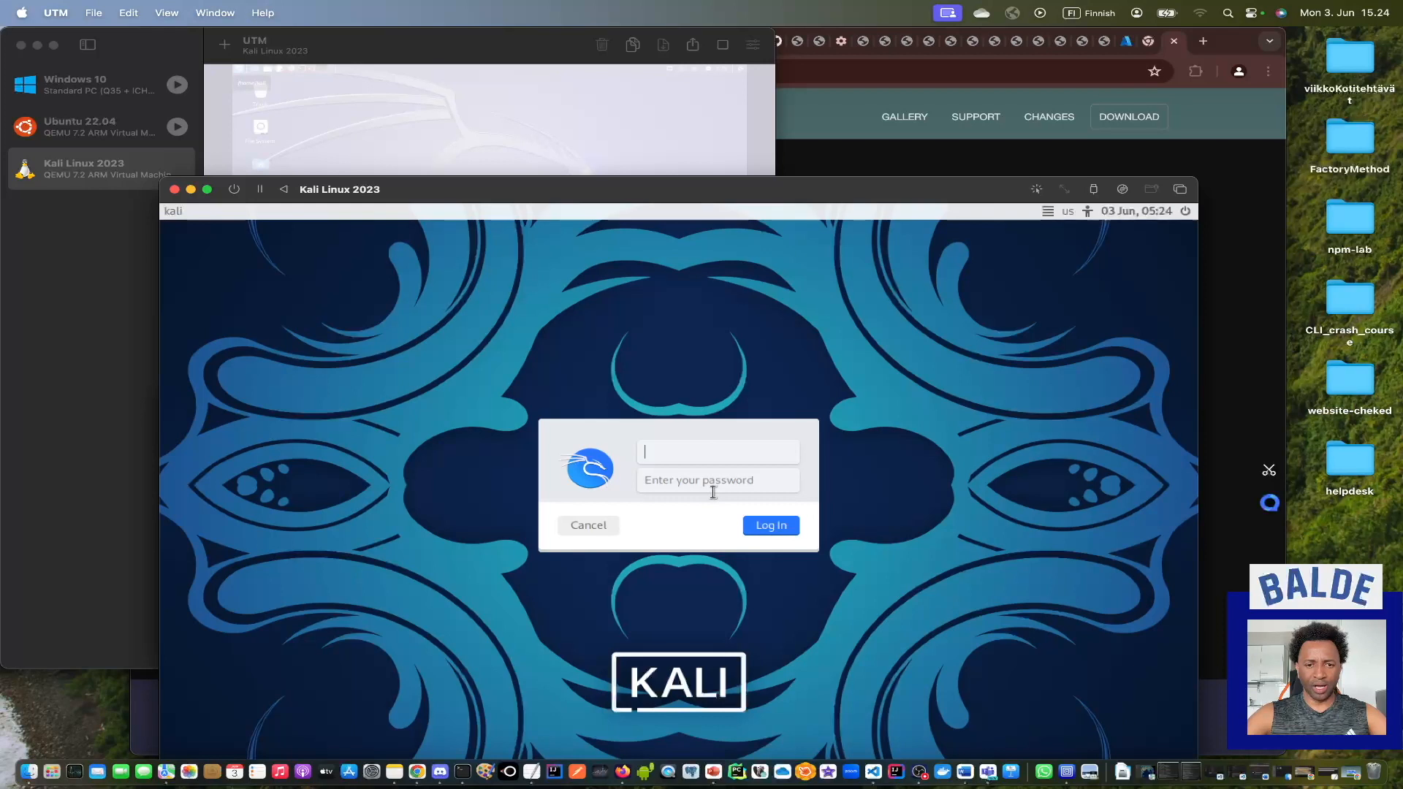
Log in to Kali as user kali with the account password and expand the virtual machine window to full screen.
type("kali")
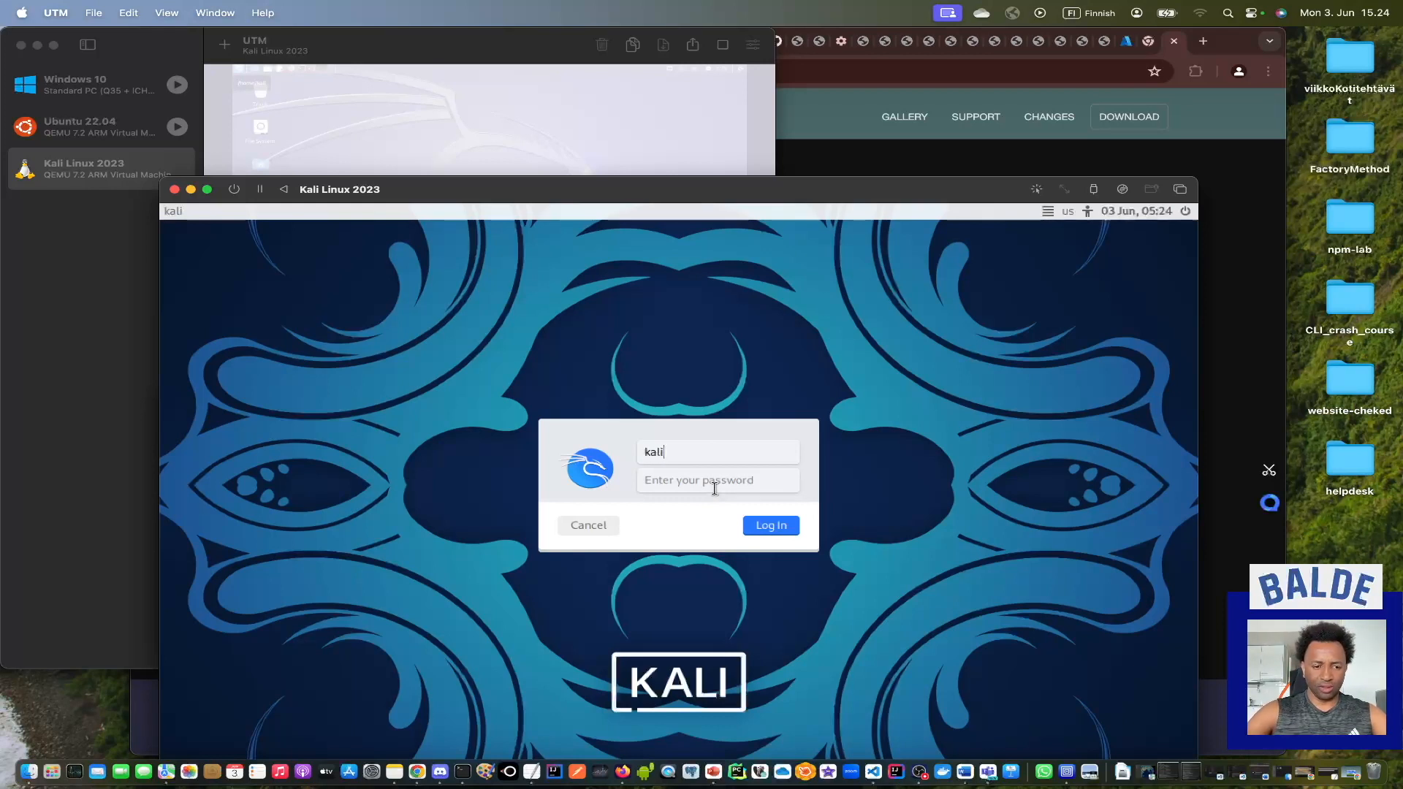
left_click(715, 488)
type("kali")
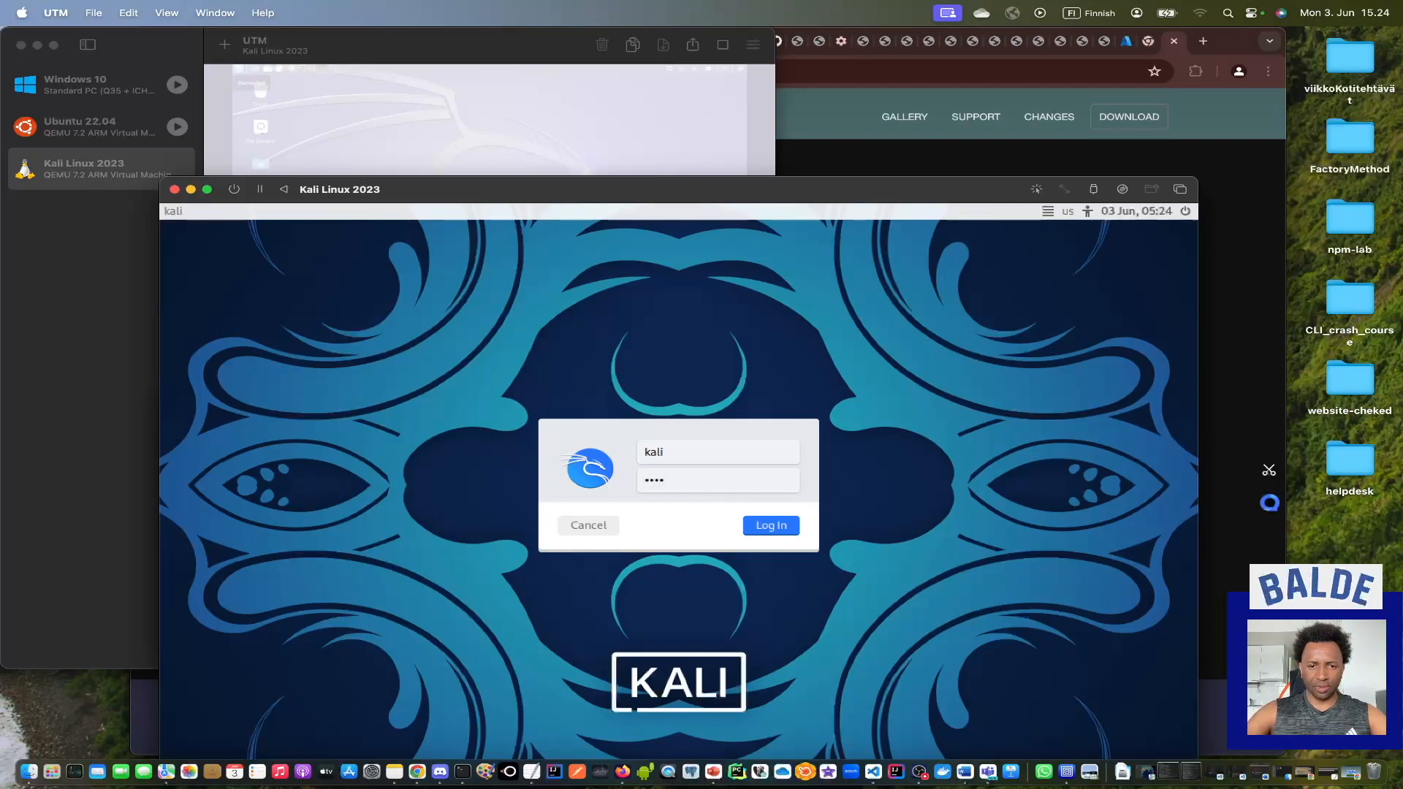
key("Return")
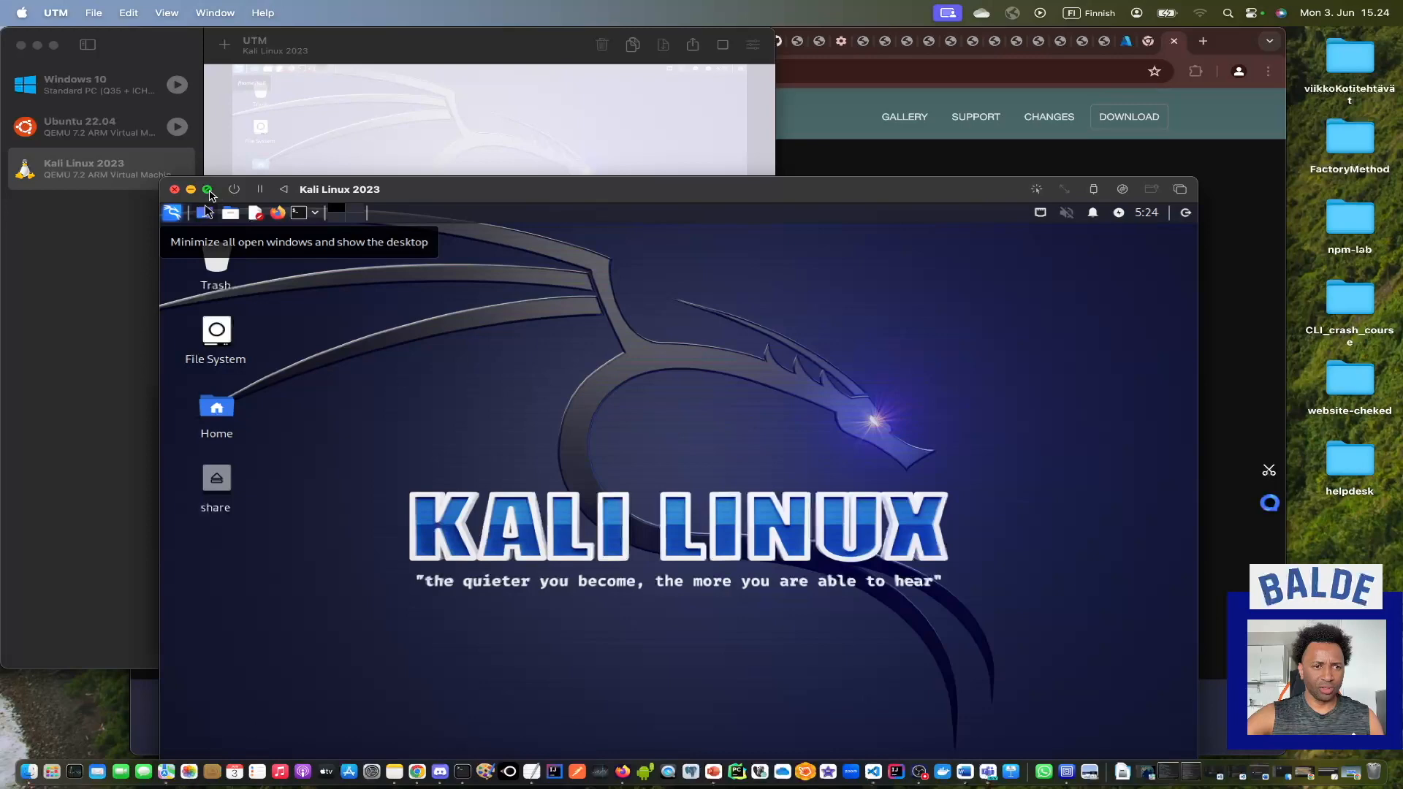
left_click(207, 189)
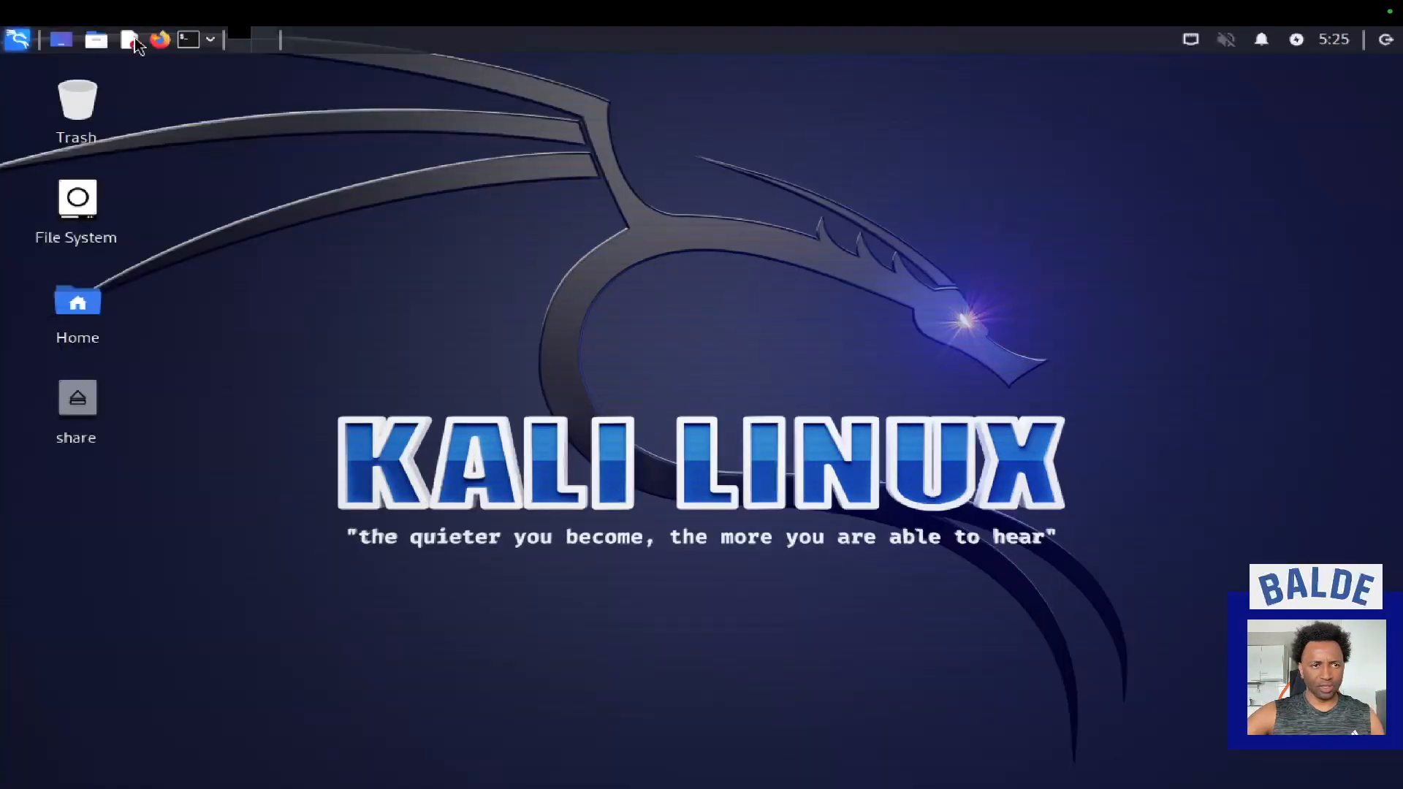
Open a terminal and switch to the root user with sudo su, entering the account password.
left_click(194, 46)
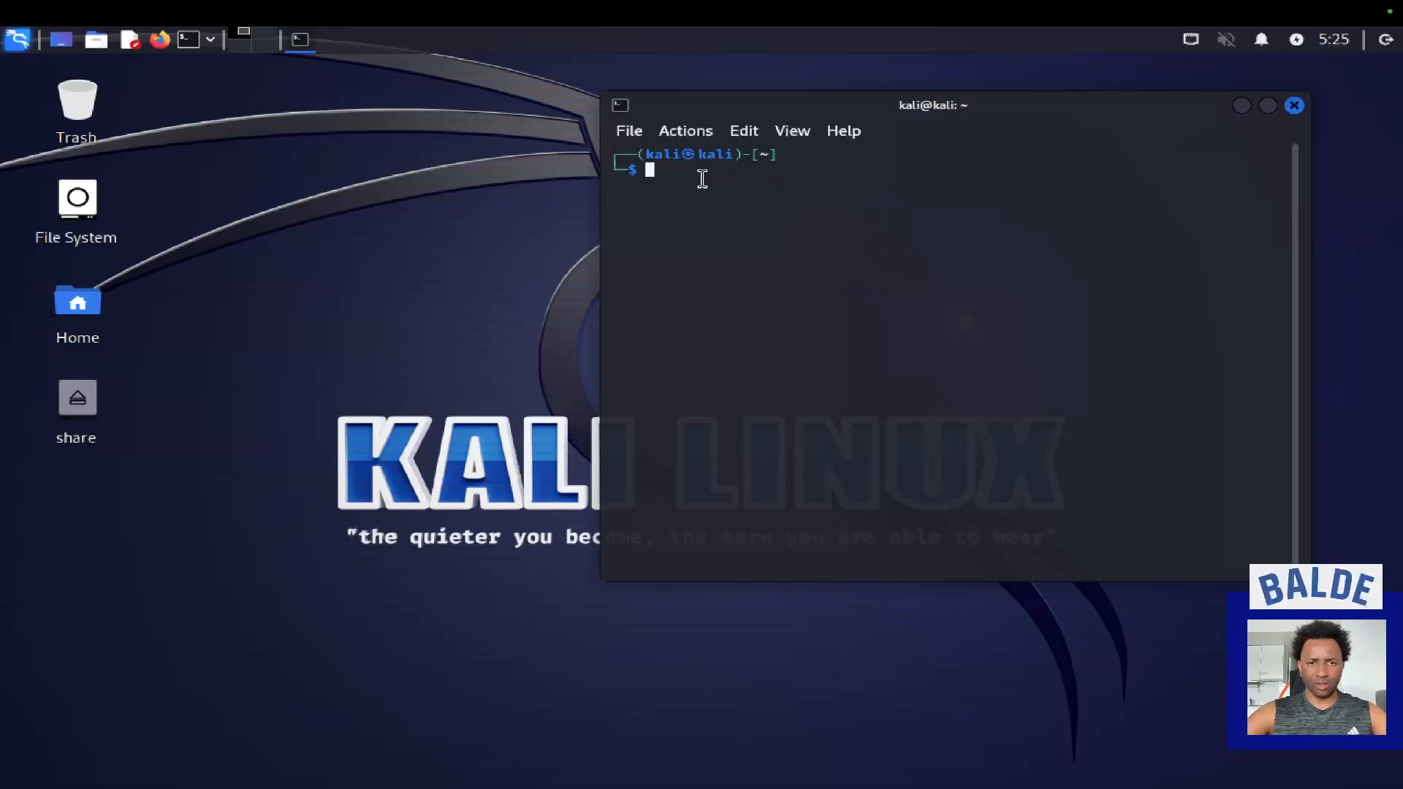
type("sudo ")
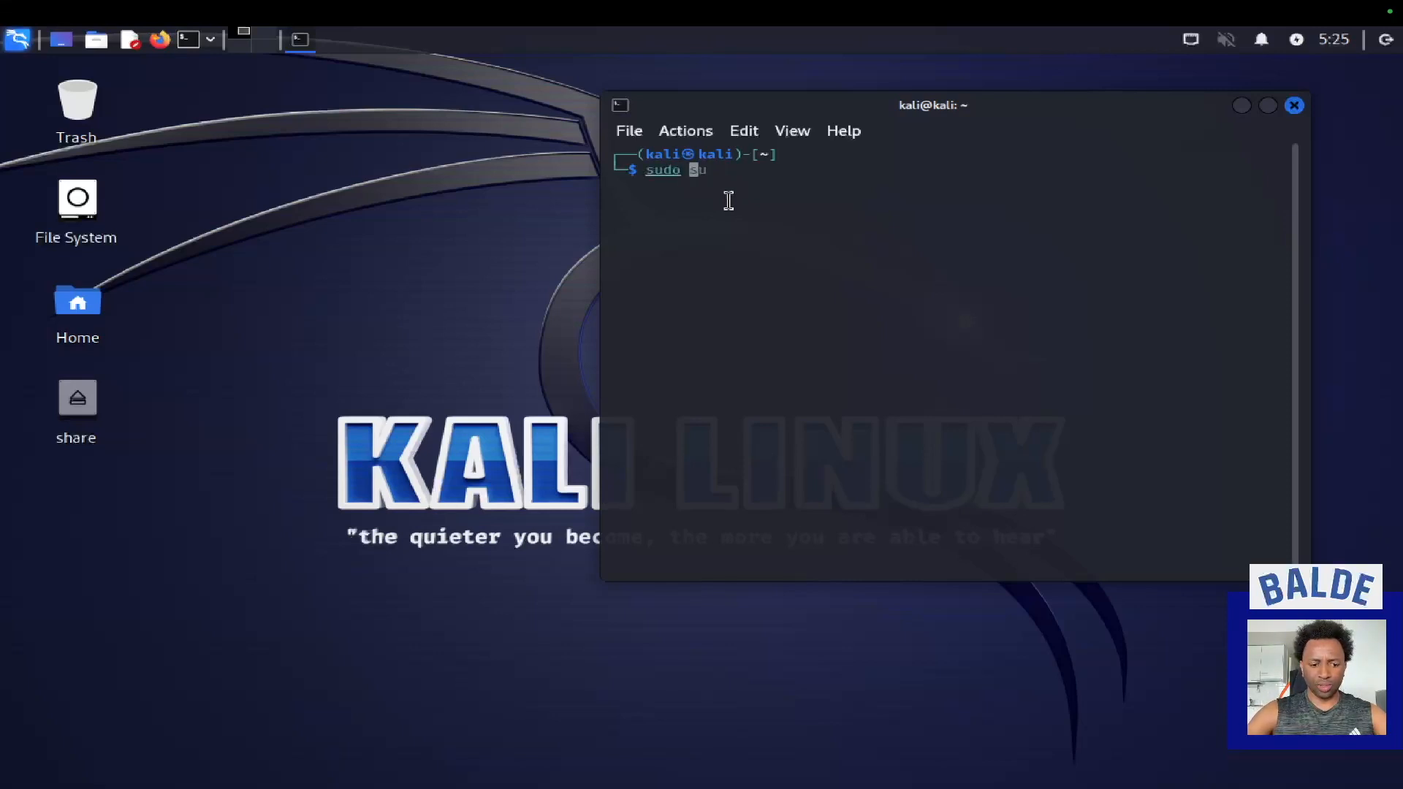
type(" su")
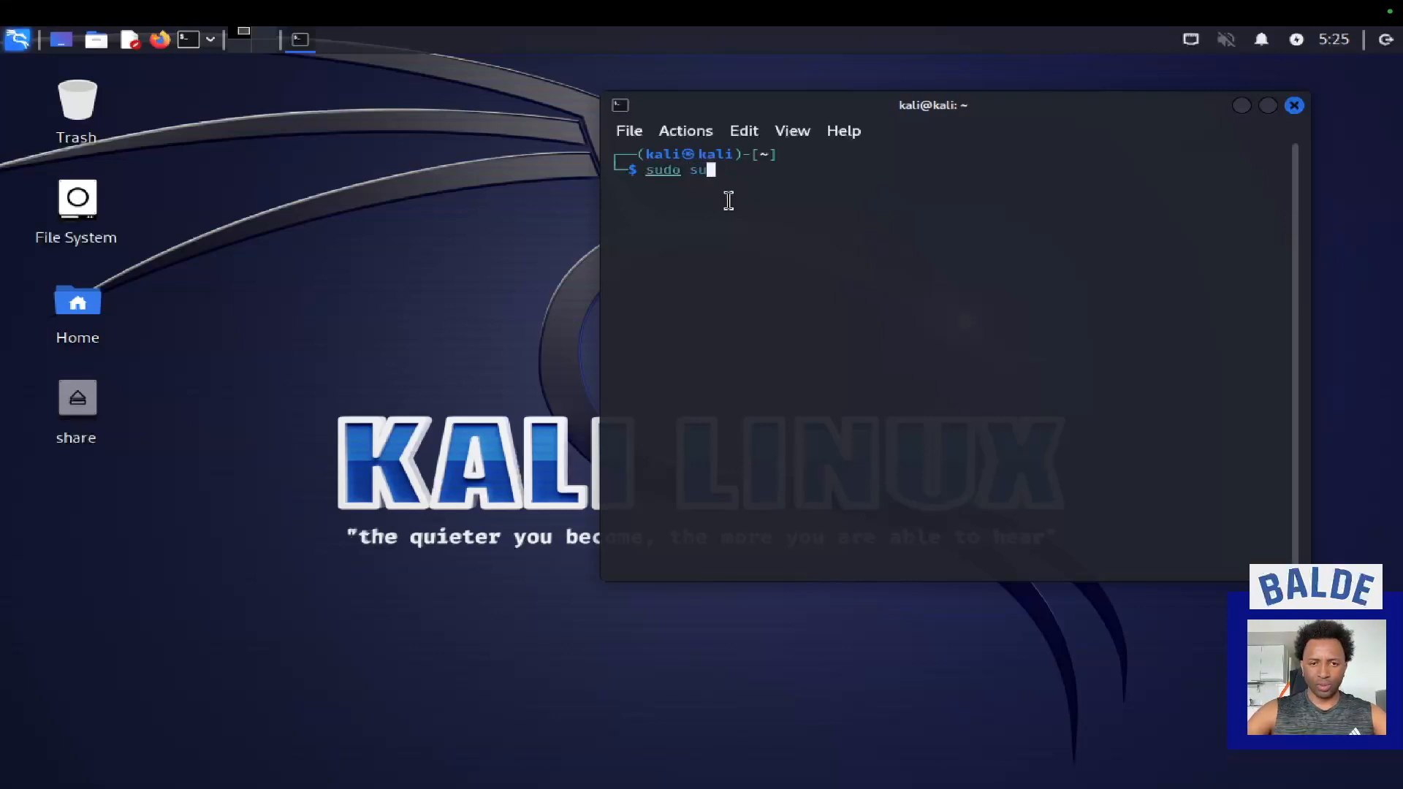
key("Return")
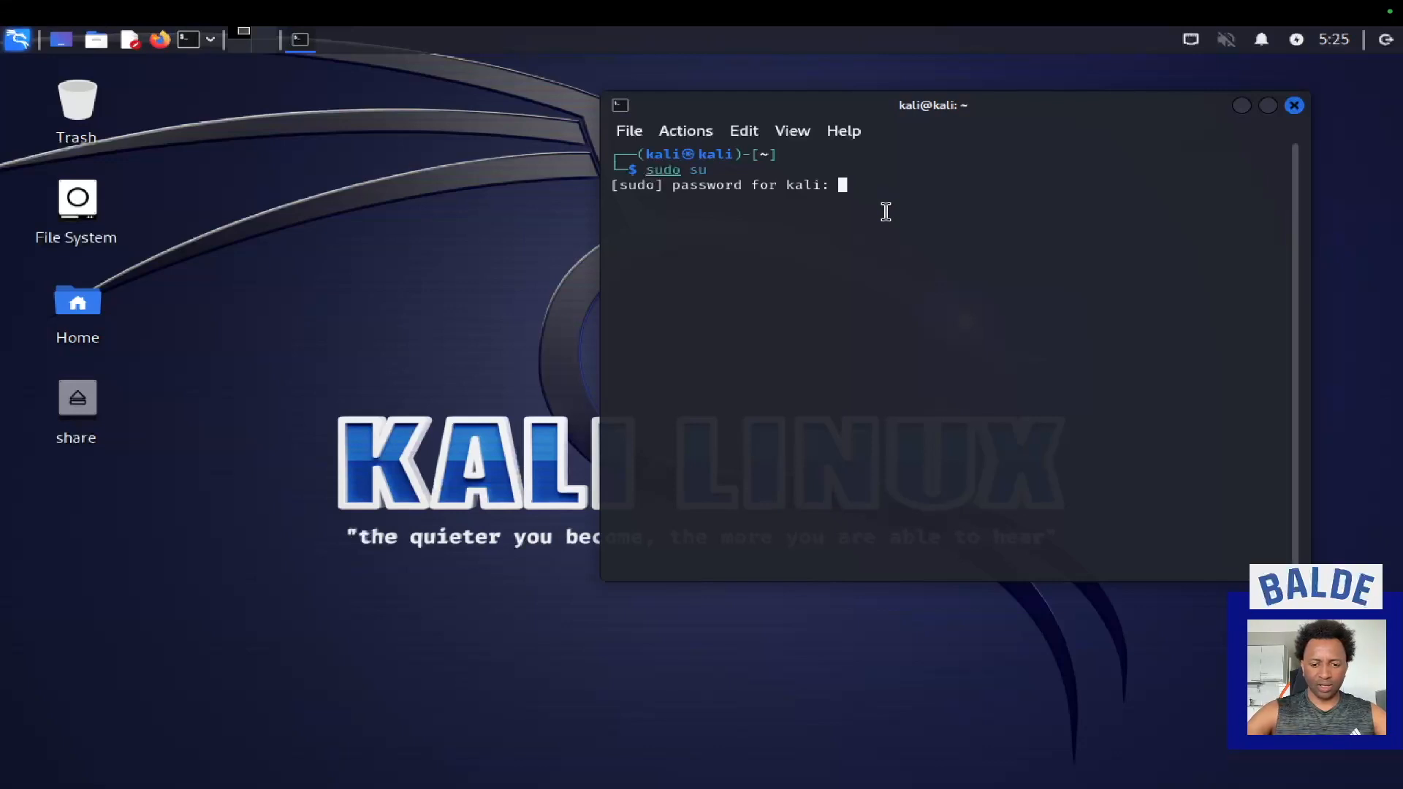
key("Return")
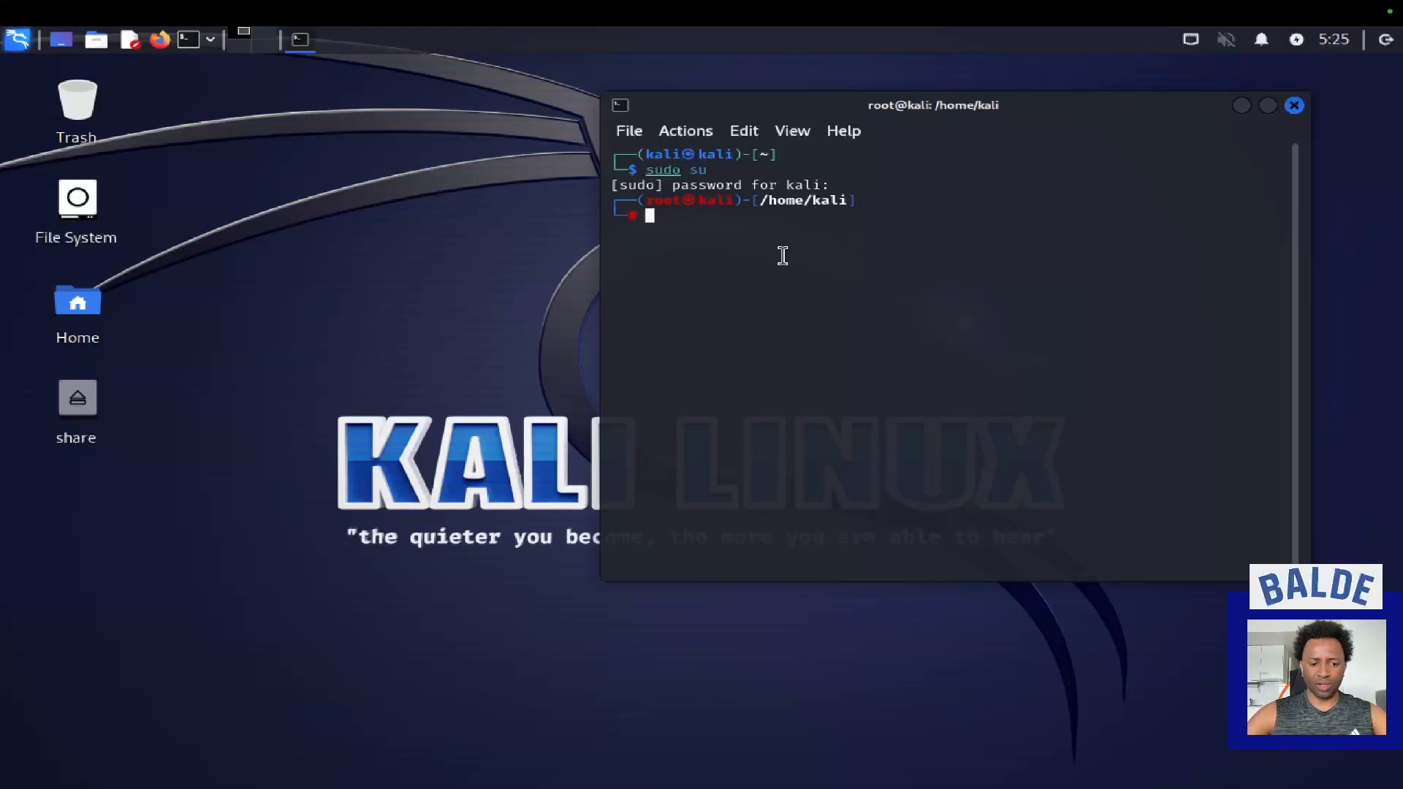
Refresh the package lists by running sudo apt-get update in the root terminal.
type("su")
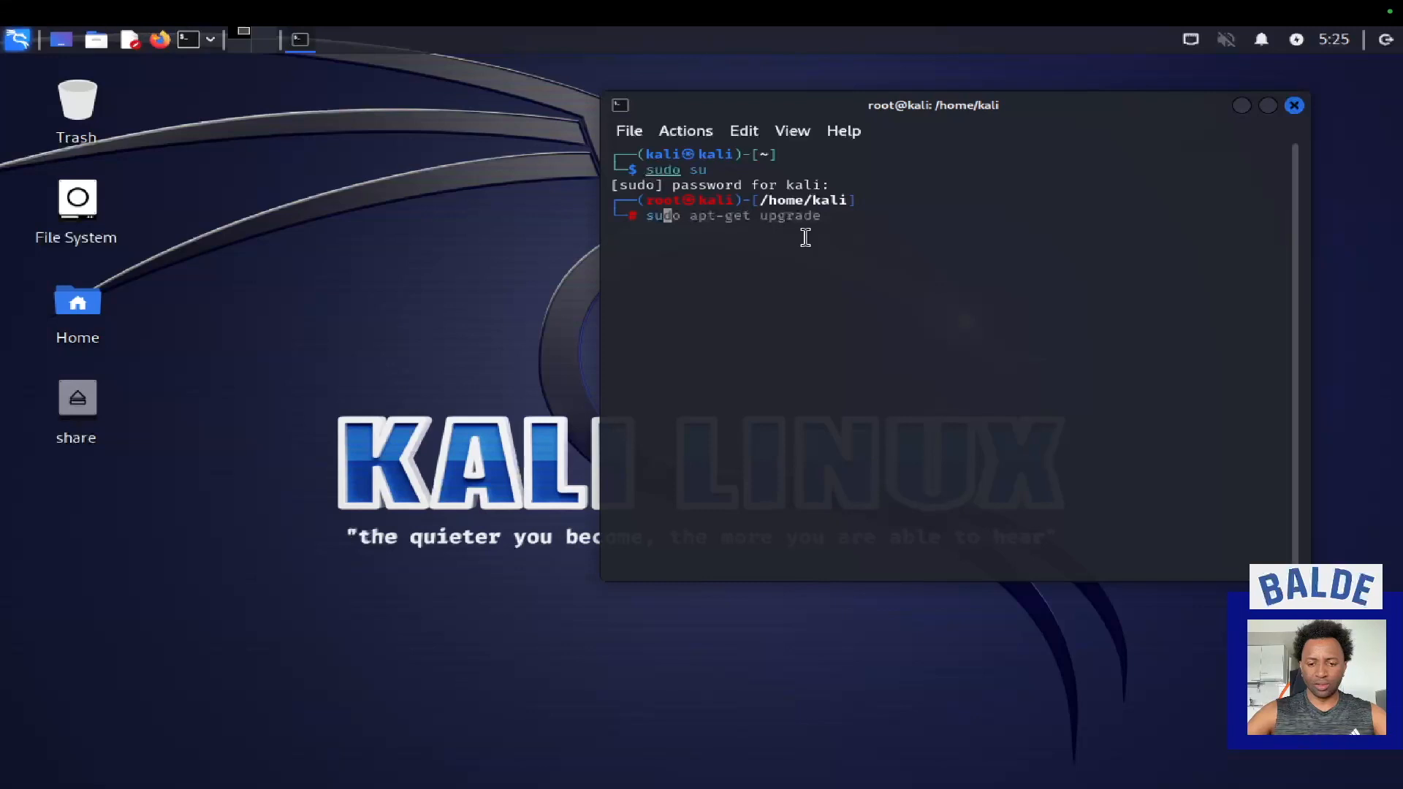
type("do a")
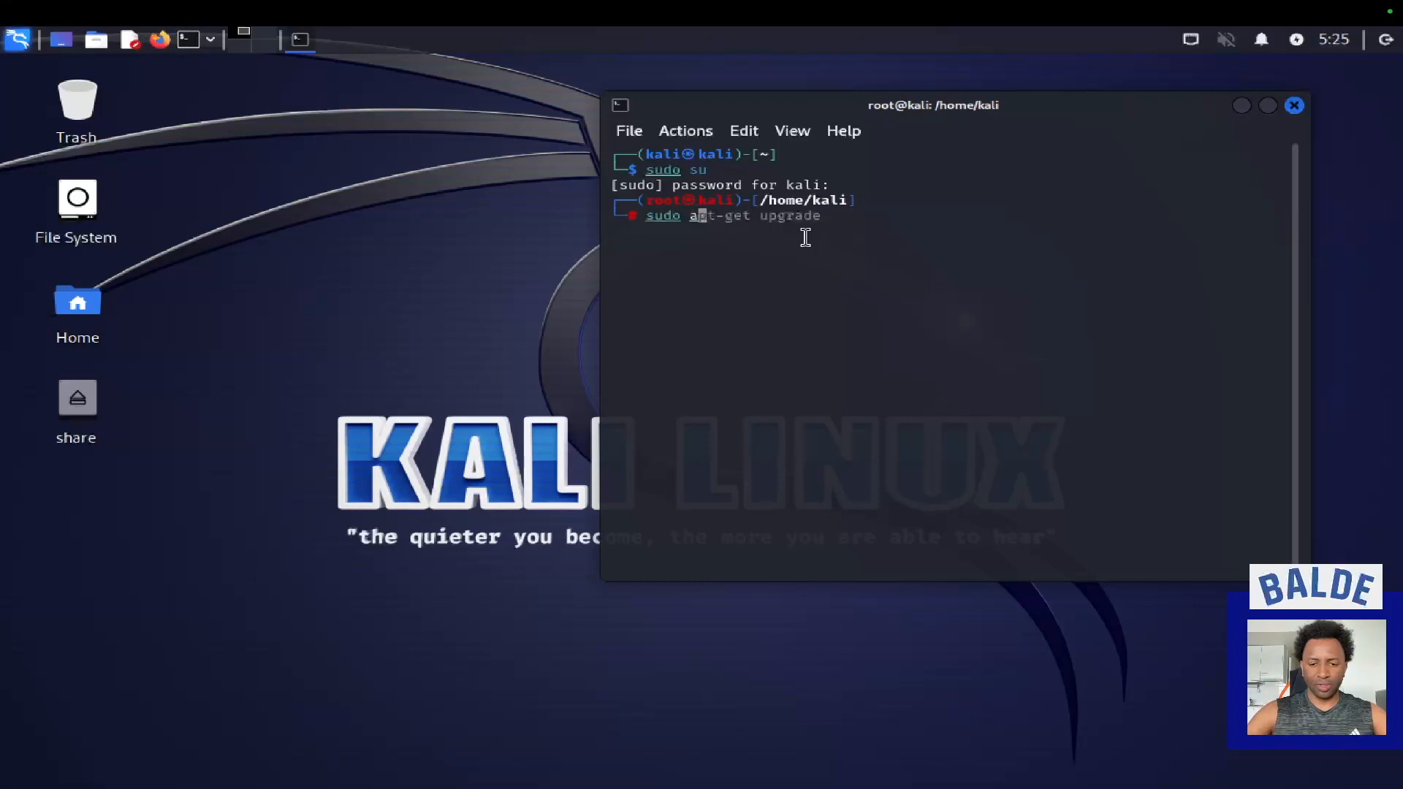
type("pt-get update")
key("Return")
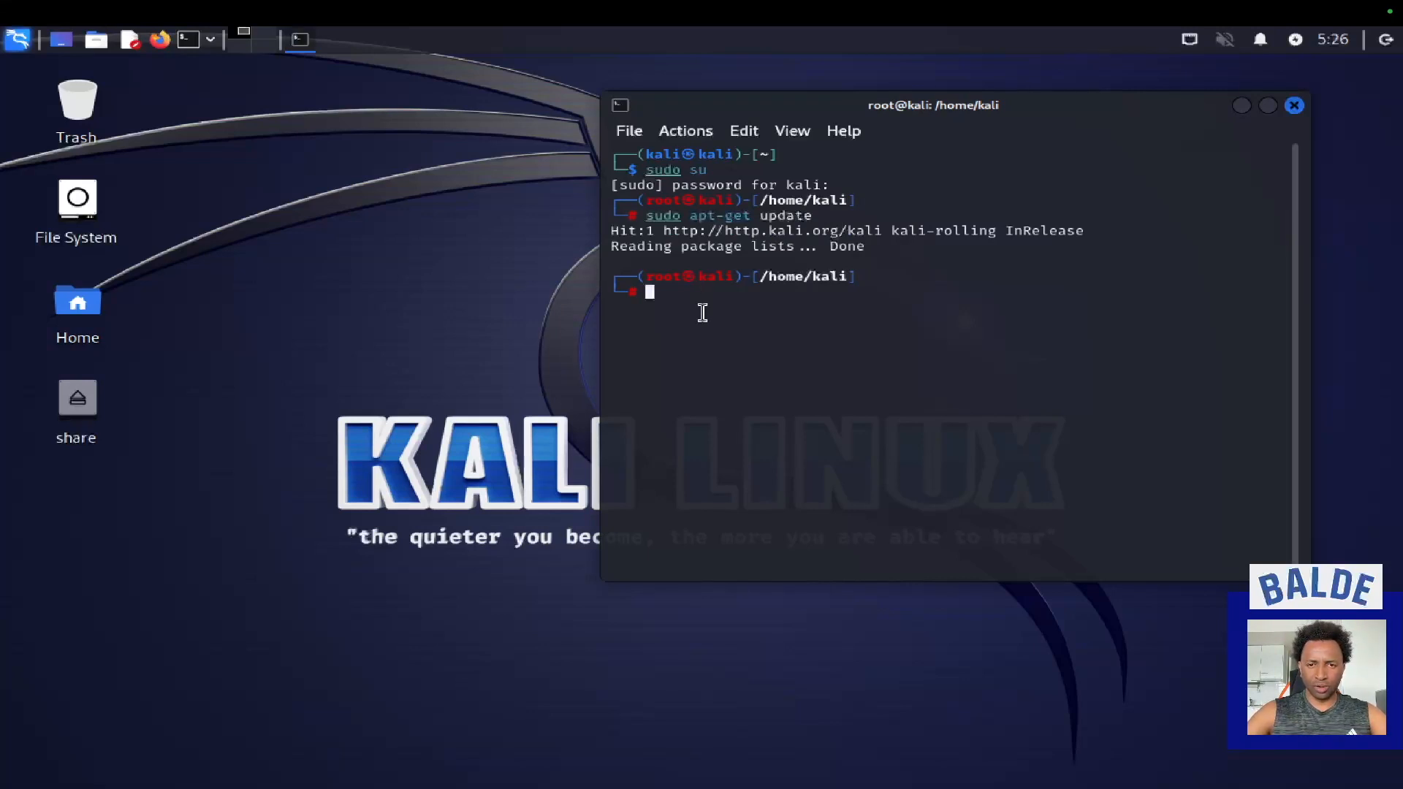
Recall the previous command, change it to sudo apt-get upgrade, and run it, looking through the output.
key("Up")
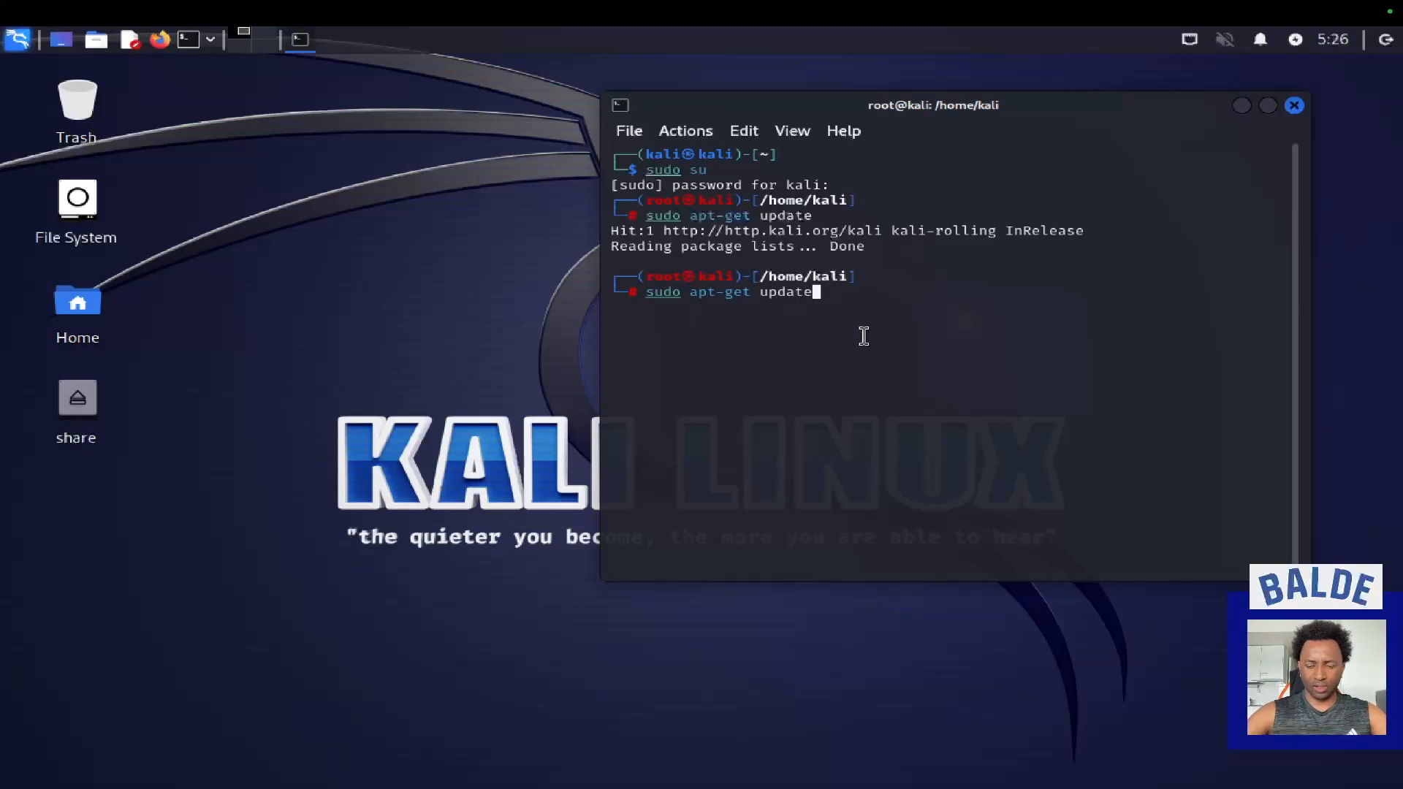
key("Left")
key("Left")
key("Left")
key("Left")
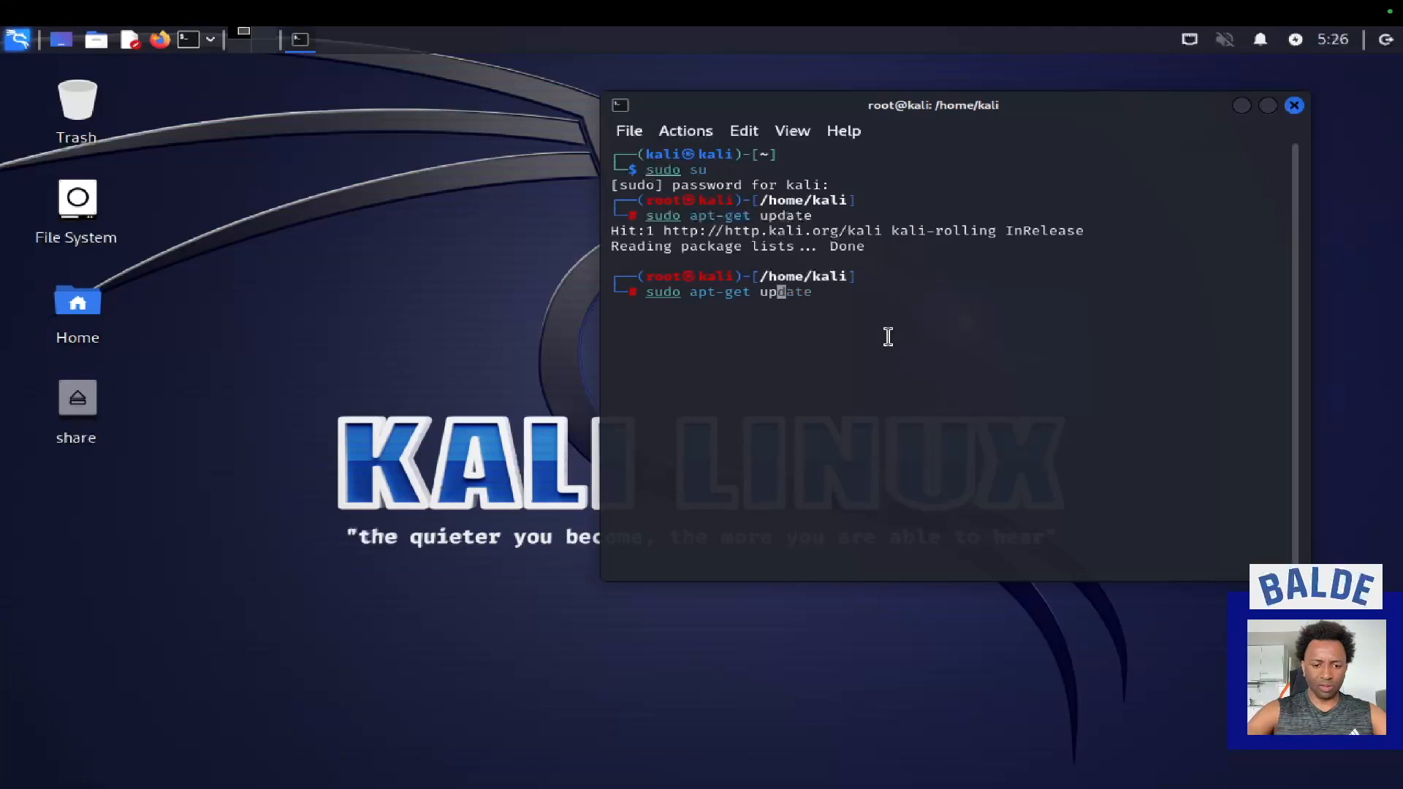
key("Delete")
key("Delete")
key("Delete")
key("Delete")
type("grade")
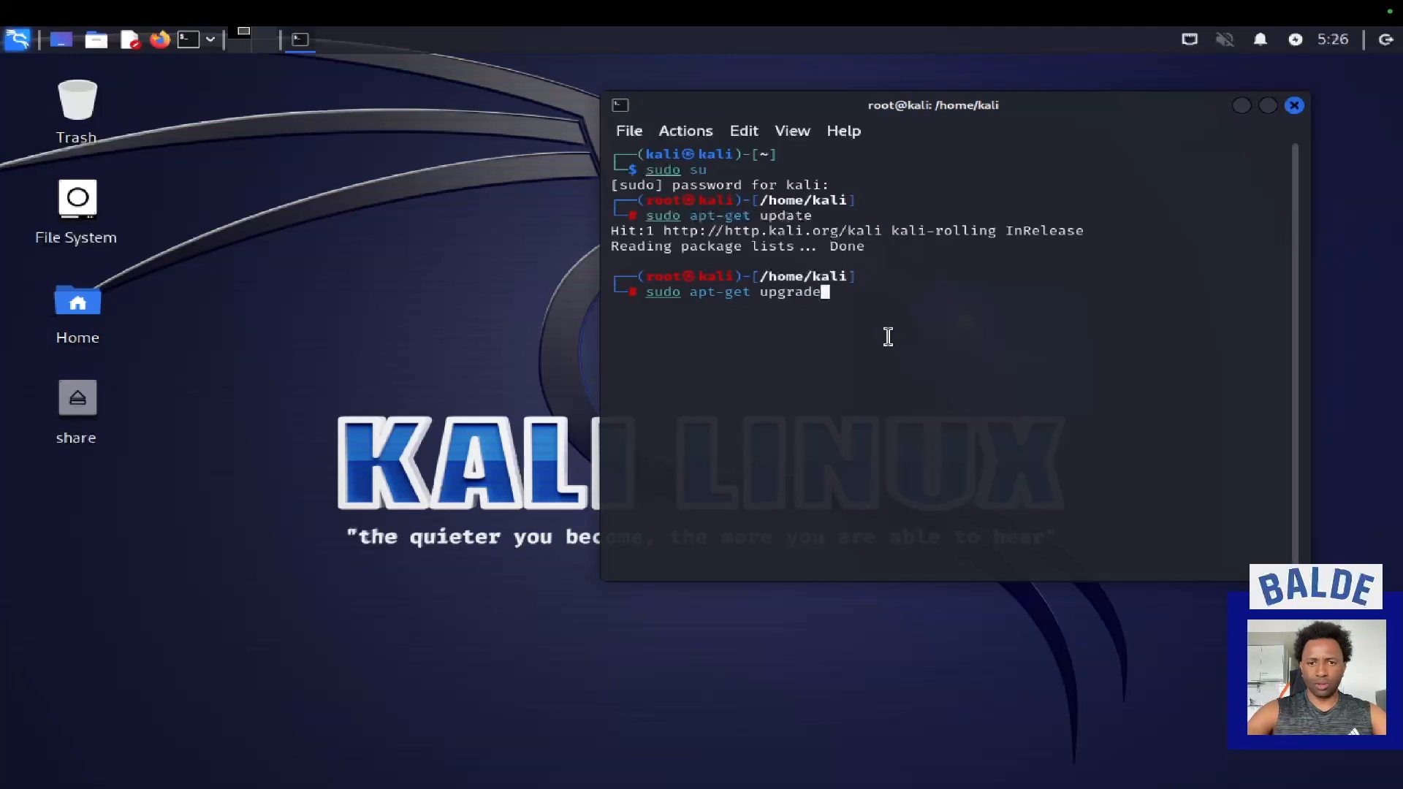
key("Return")
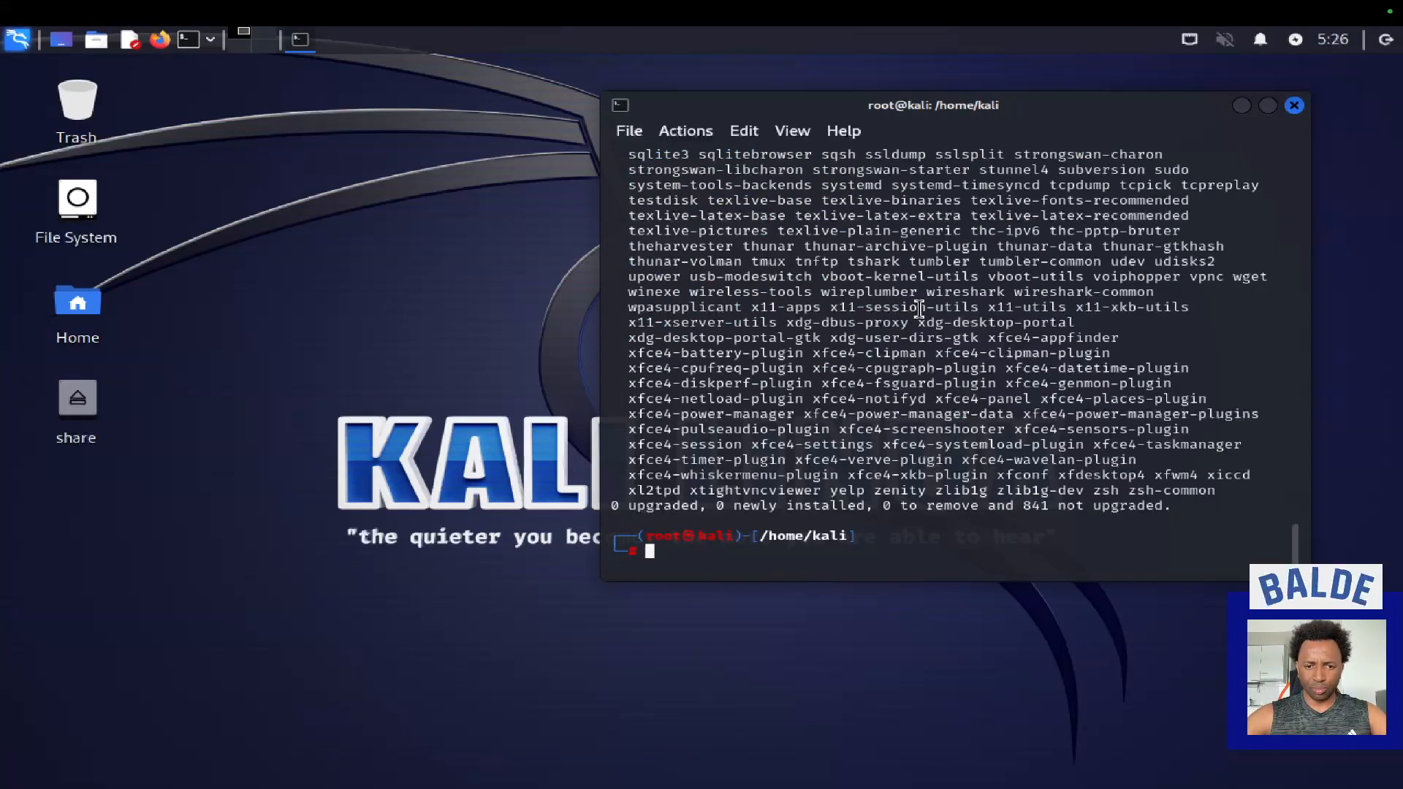
scroll(919, 307, "up", 1)
scroll(919, 307, "down", 1)
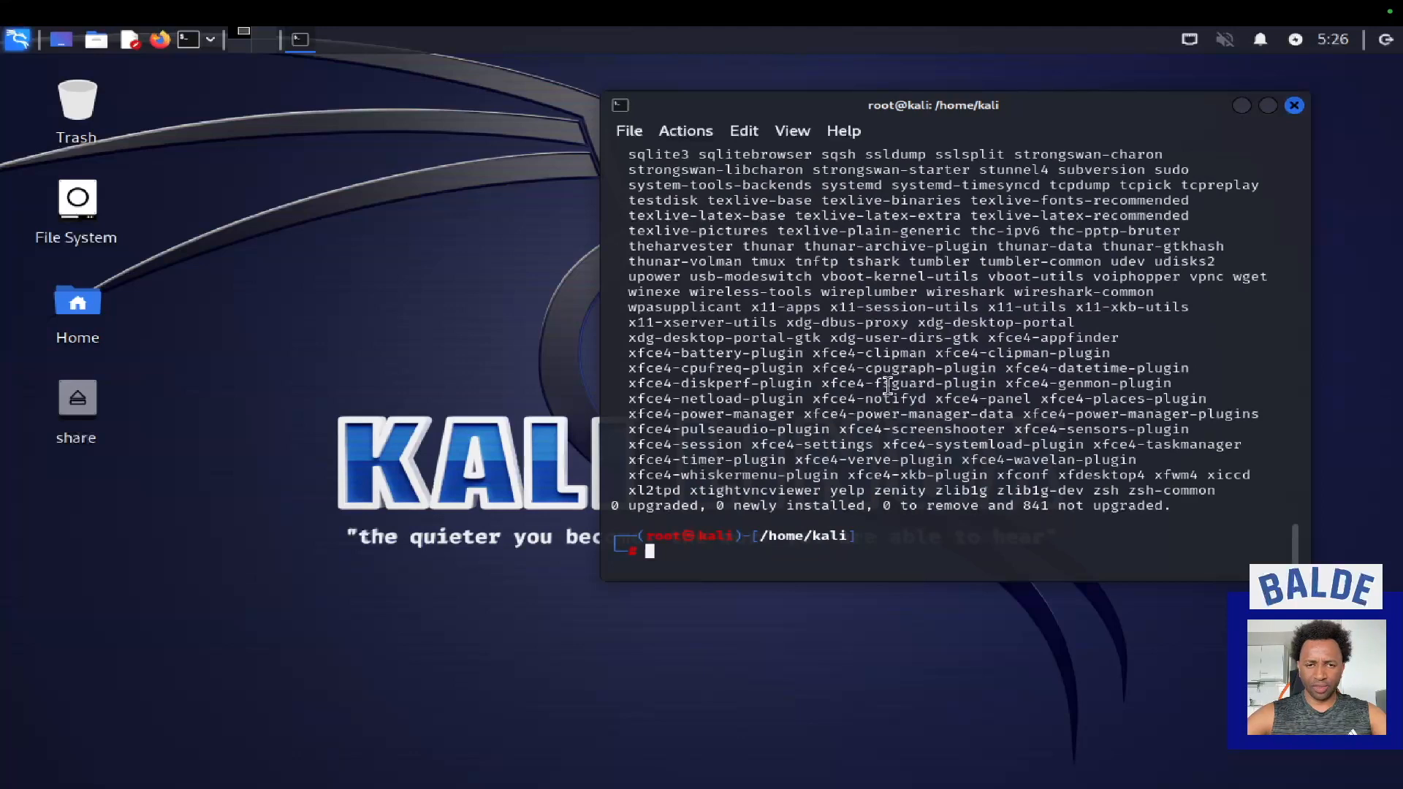